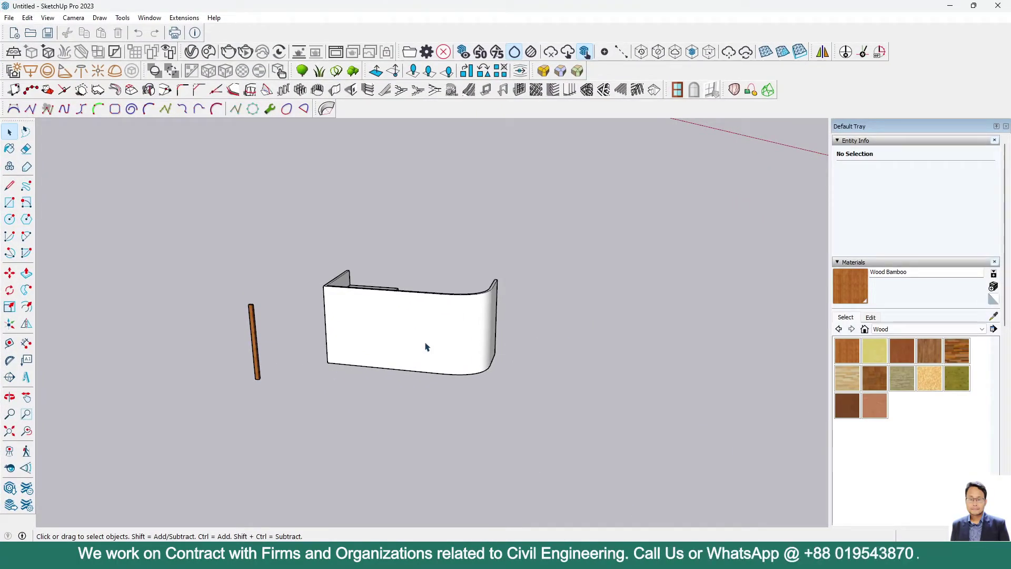
pyautogui.scroll(2, 425, 347)
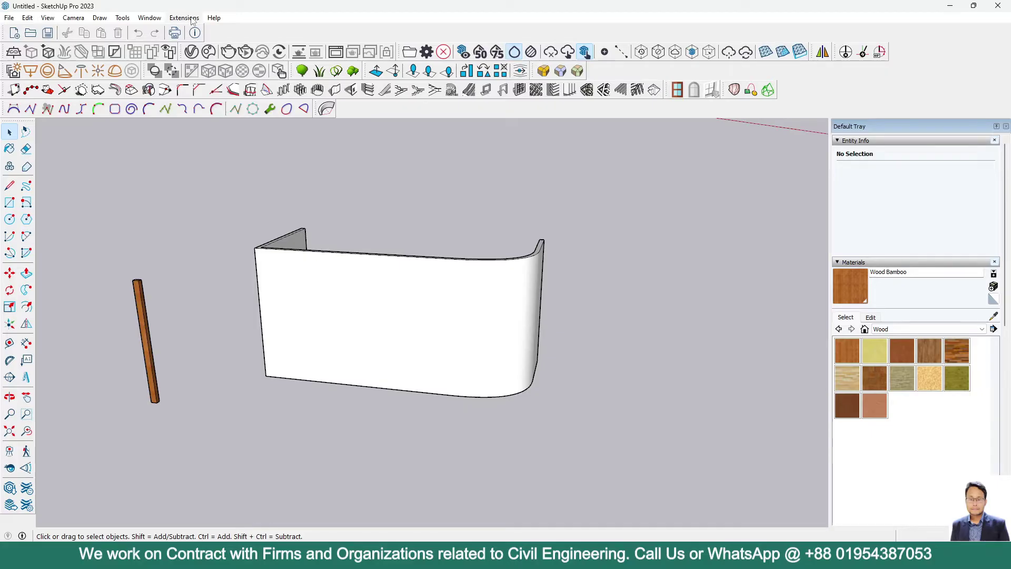
# Install CopyAlongCurve_v1.0.4.rbz from Downloads through the Extension Manager
pyautogui.click(191, 20)
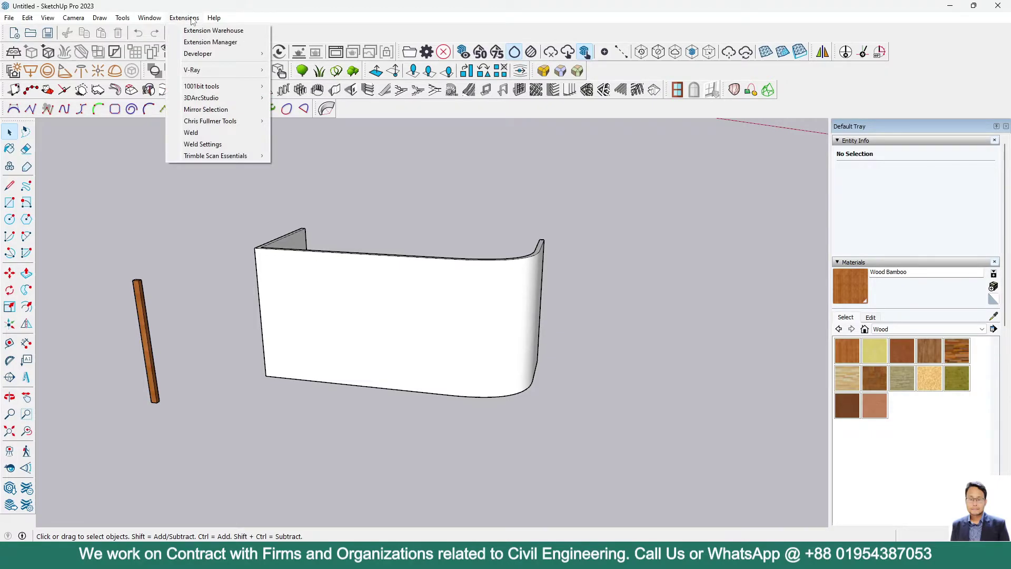
pyautogui.click(214, 43)
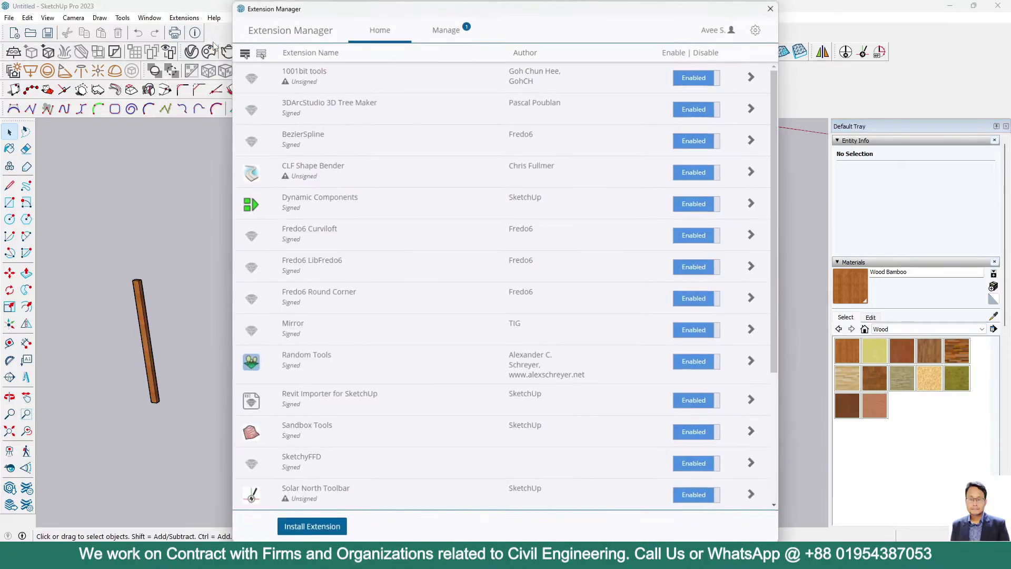
pyautogui.click(315, 527)
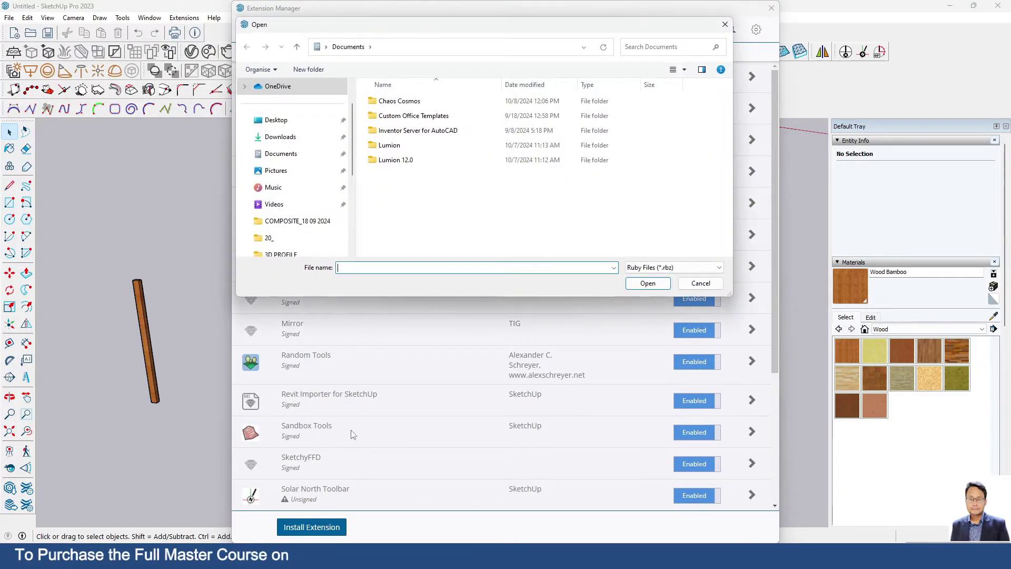
pyautogui.click(282, 137)
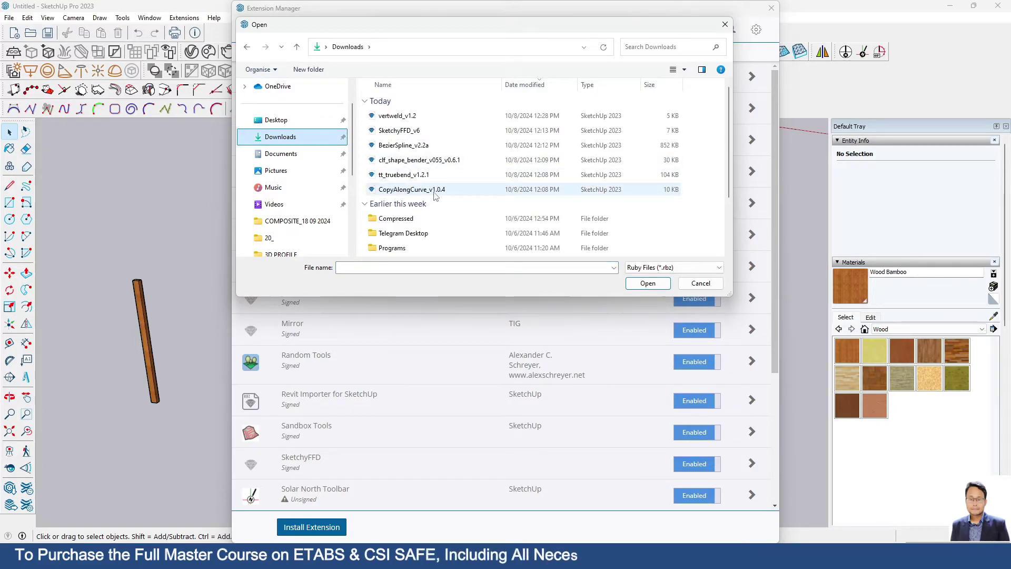
pyautogui.click(417, 194)
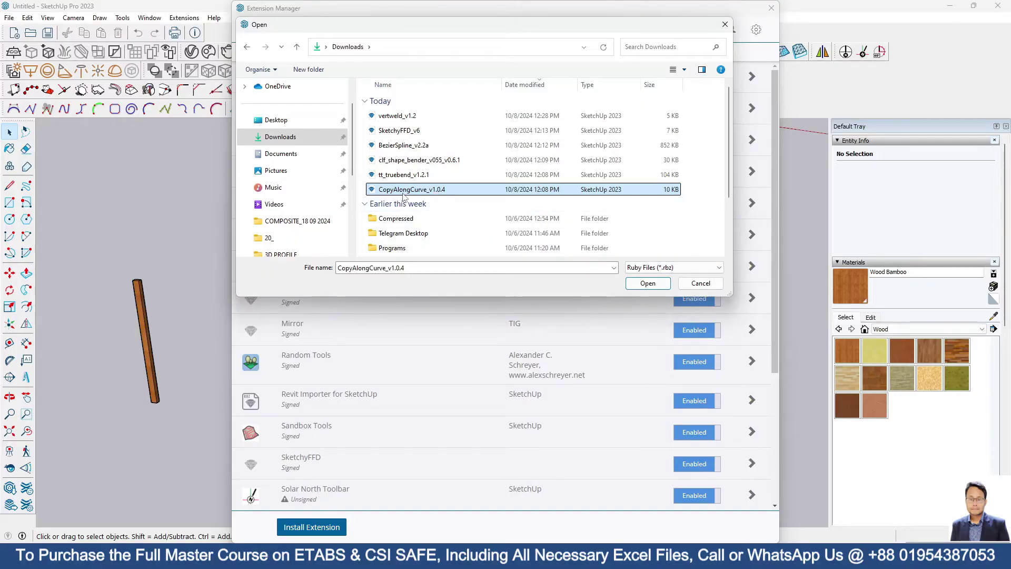
pyautogui.click(649, 284)
# Close the Extension Manager and select the wooden slat
pyautogui.click(771, 7)
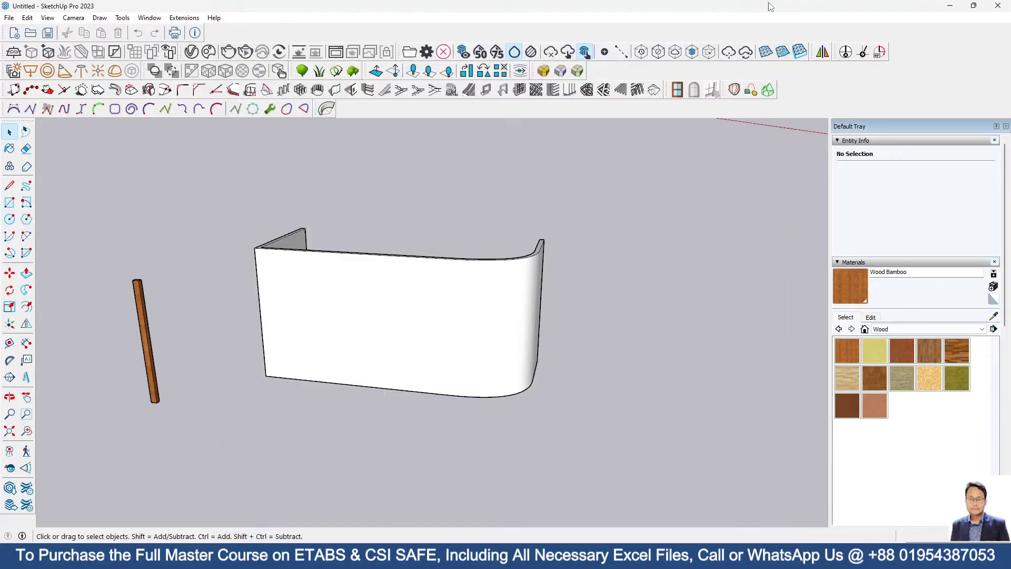
pyautogui.moveTo(361, 334); pyautogui.dragTo(359, 367, button='middle')
pyautogui.scroll(2, 360, 367)
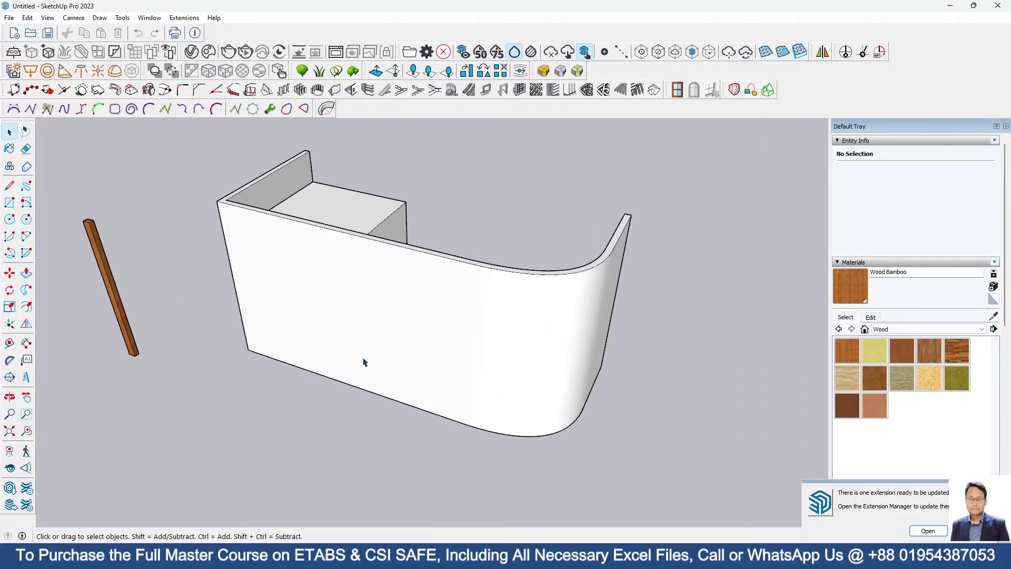
pyautogui.scroll(-2, 379, 352)
pyautogui.scroll(2, 382, 350)
pyautogui.scroll(-1, 283, 340)
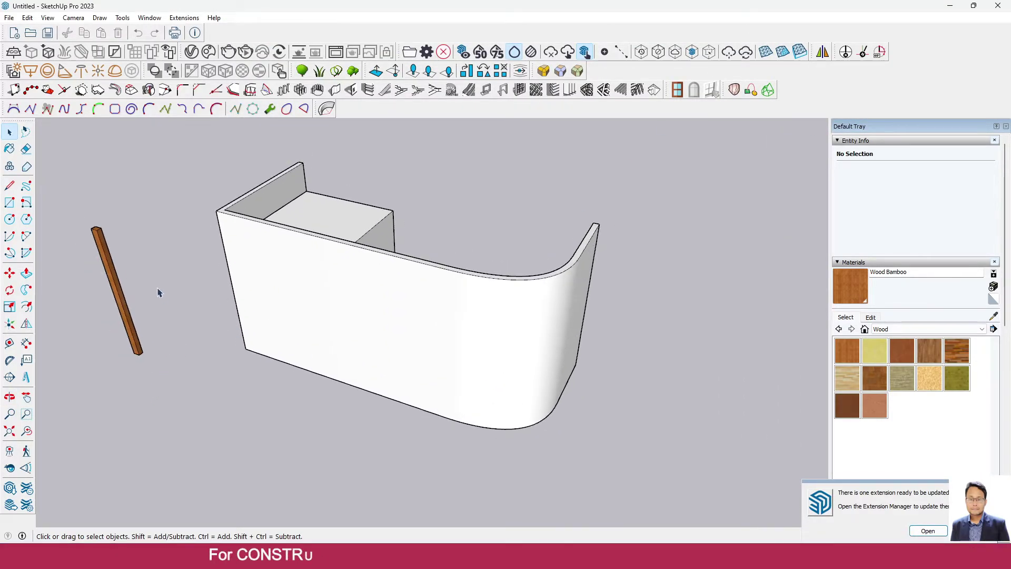
pyautogui.click(94, 234)
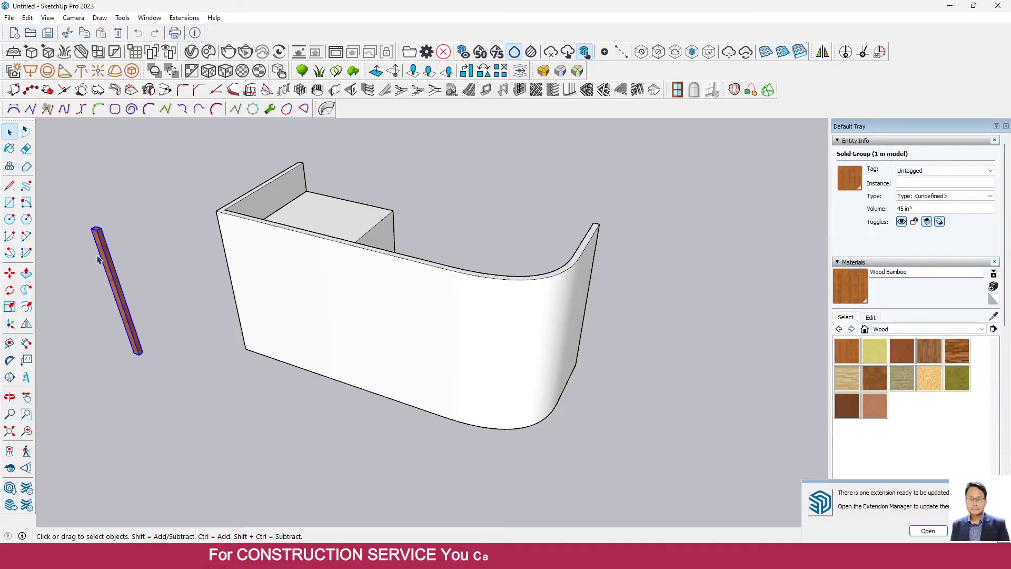
pyautogui.scroll(-2, 215, 283)
pyautogui.moveTo(214, 281); pyautogui.dragTo(267, 220, button='middle')
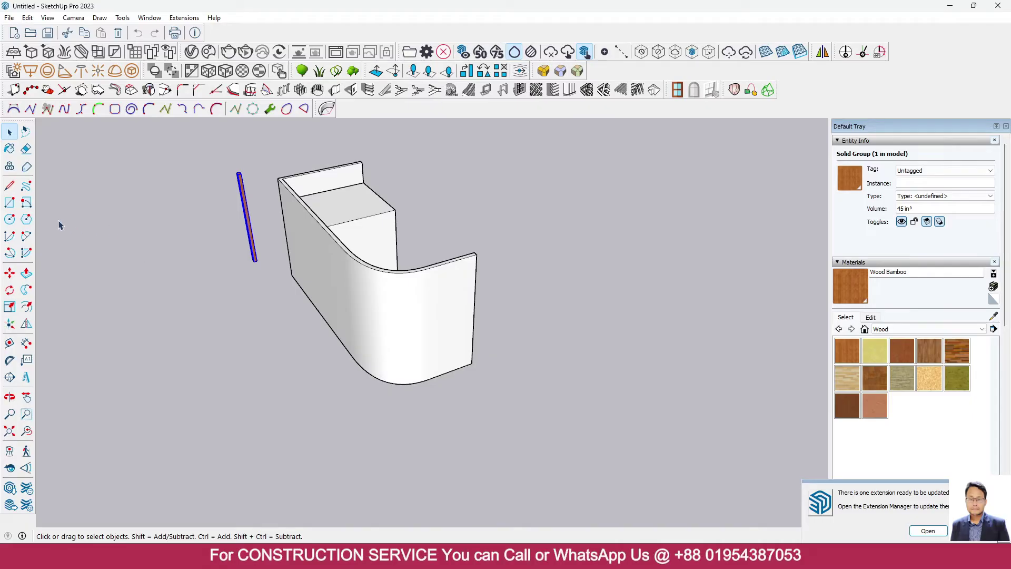
pyautogui.moveTo(58, 221); pyautogui.dragTo(87, 226, button='middle')
# Move the slat by its top end onto the counter's front left corner
pyautogui.press('m')
pyautogui.scroll(2, 272, 156)
pyautogui.moveTo(272, 156); pyautogui.dragTo(178, 222, button='middle')
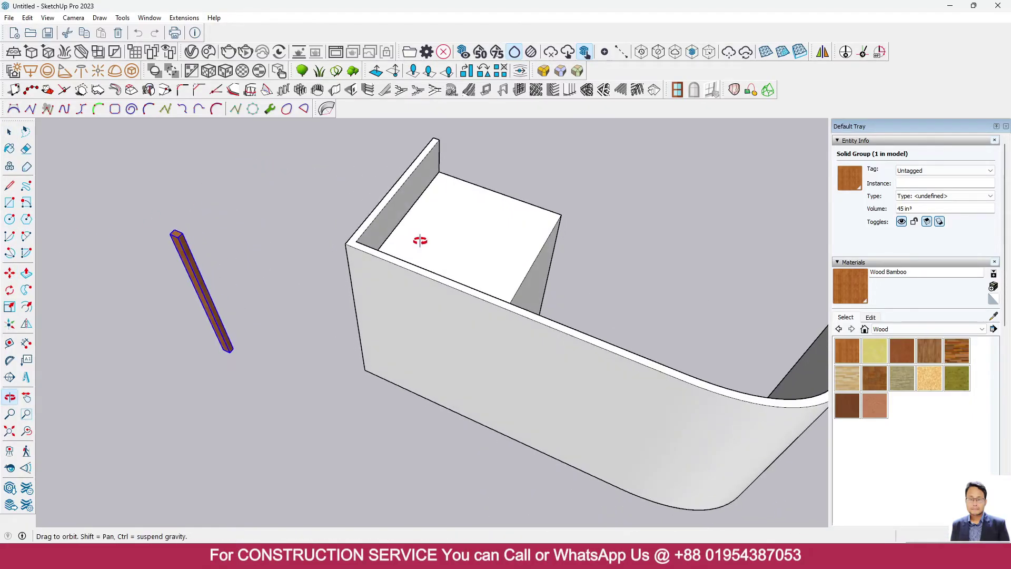
pyautogui.scroll(2, 178, 222)
pyautogui.click(172, 229)
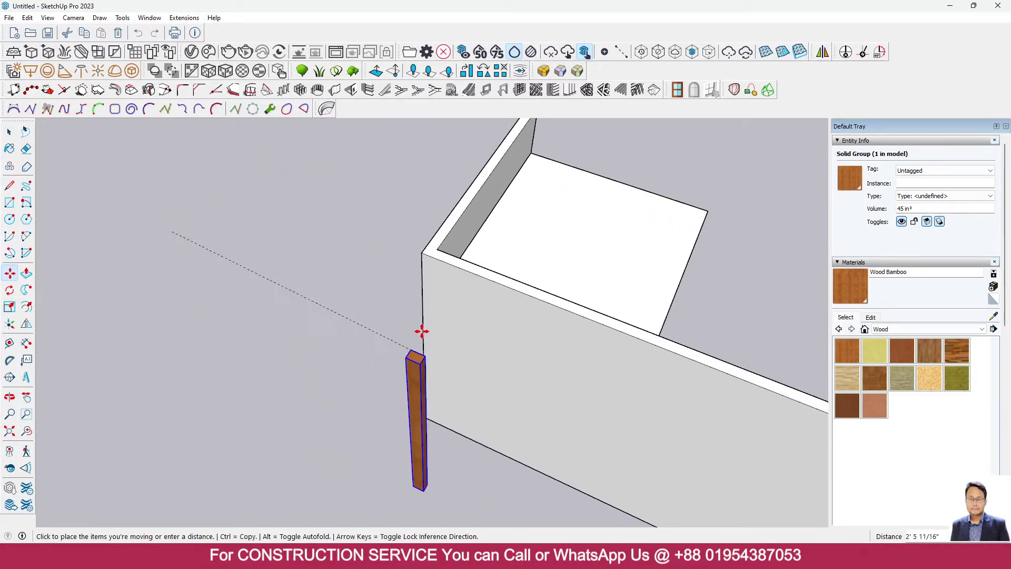
pyautogui.click(420, 254)
pyautogui.click(9, 133)
pyautogui.scroll(-4, 184, 277)
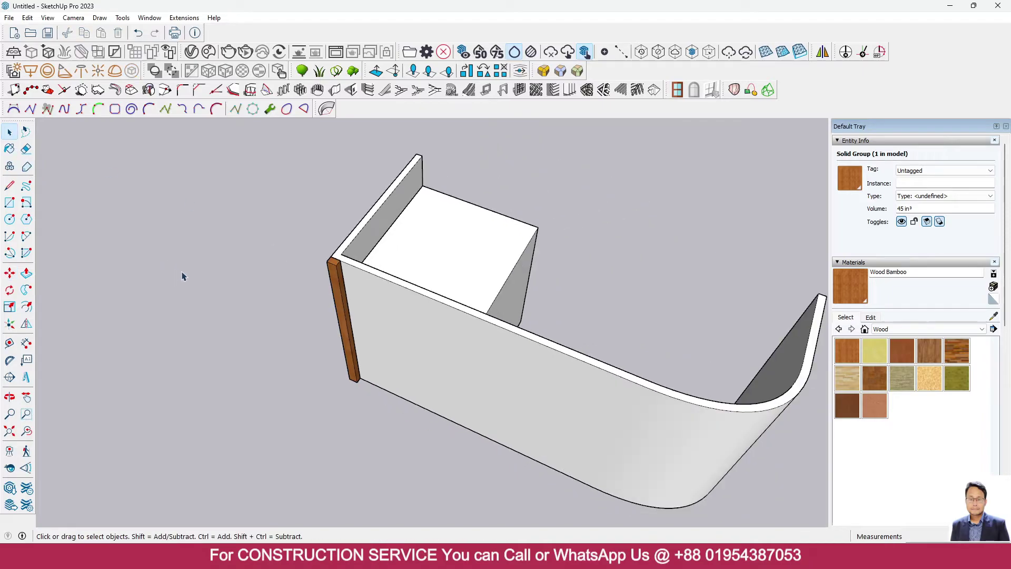
pyautogui.click(183, 277)
pyautogui.moveTo(100, 322)
pyautogui.mouseDown(button='middle')
pyautogui.moveTo(343, 312)
pyautogui.moveTo(350, 339)
pyautogui.mouseUp(button='middle')
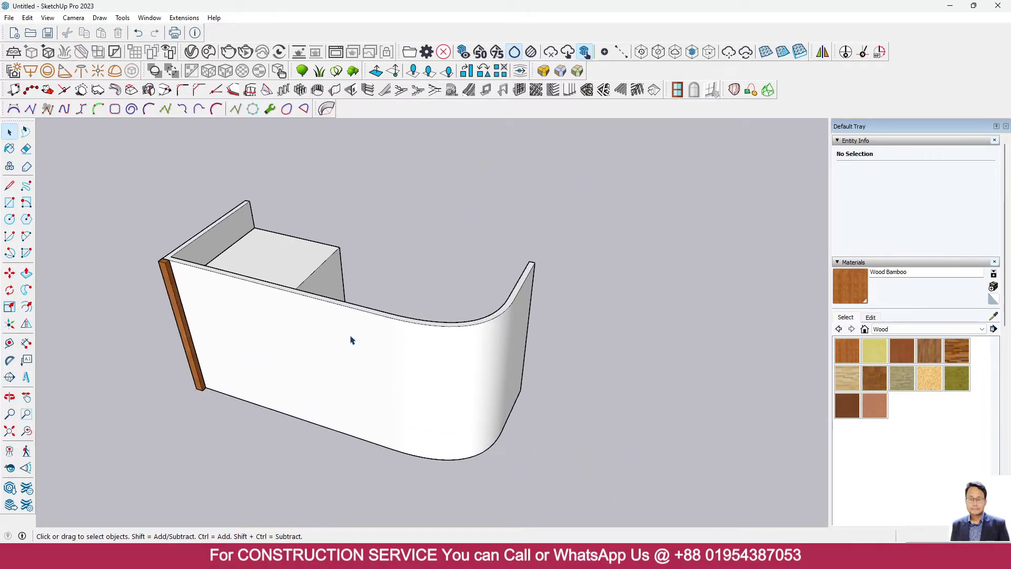
# Explode the counter group and select its straight and curved top edges
pyautogui.click(350, 338)
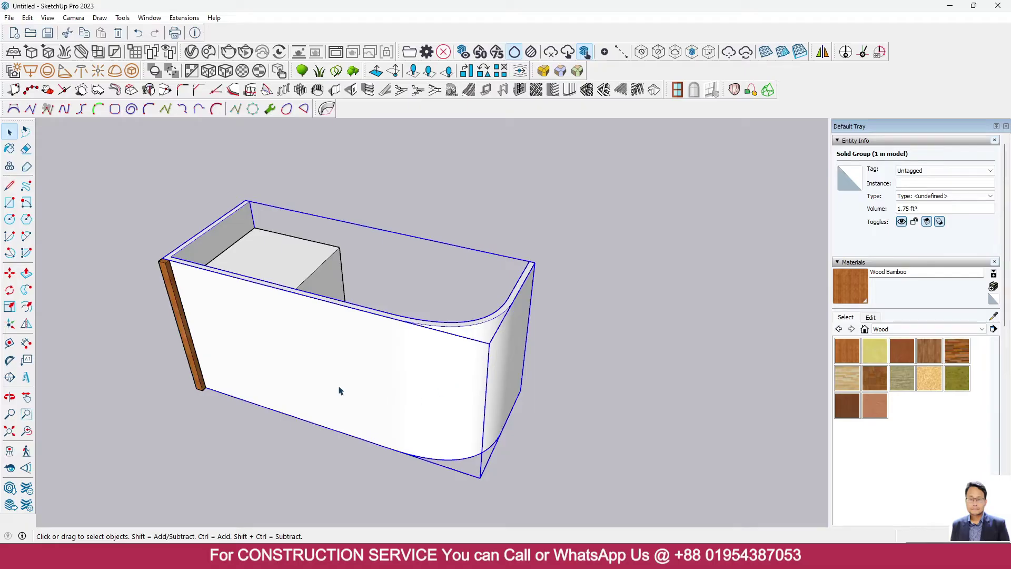
pyautogui.rightClick(299, 342)
pyautogui.click(346, 136)
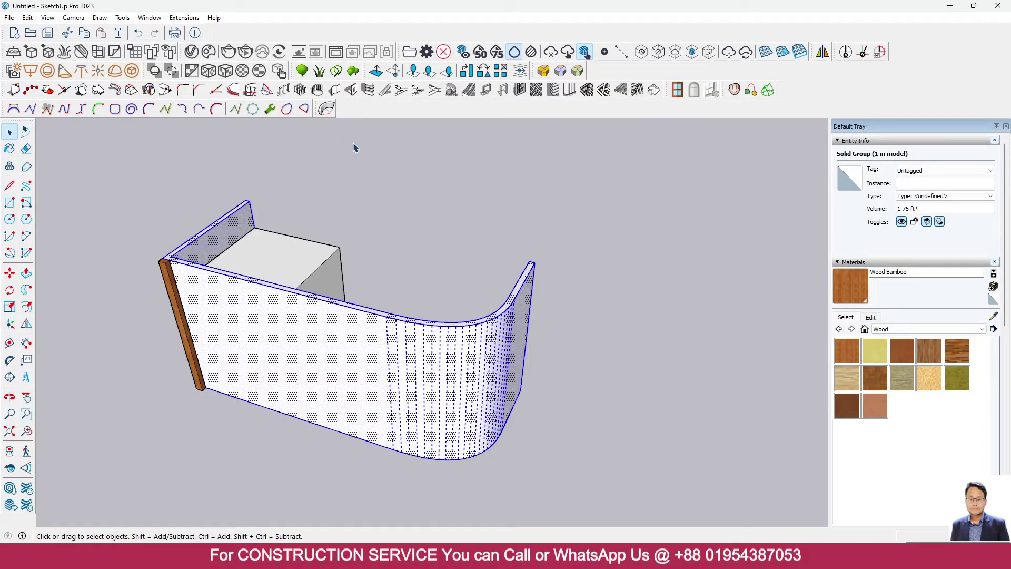
pyautogui.click(188, 264)
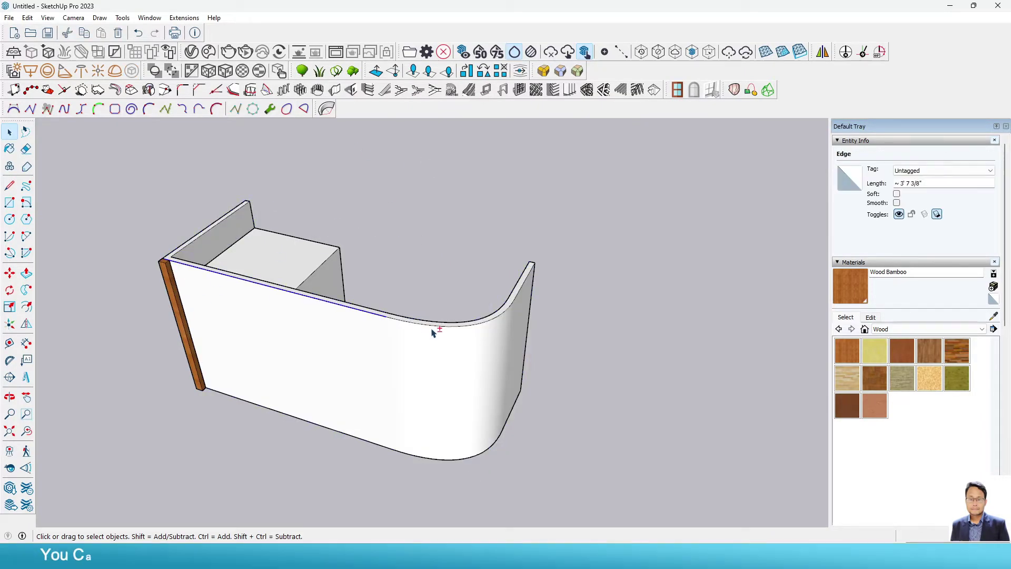
pyautogui.keyDown('ctrl'); pyautogui.click(432, 329); pyautogui.keyUp('ctrl')
pyautogui.click(459, 326)
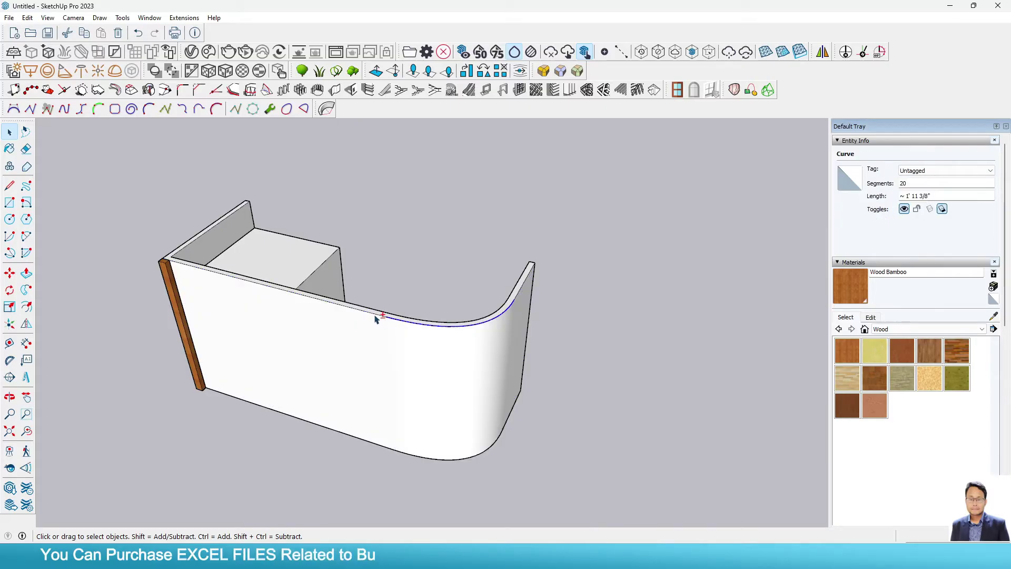
pyautogui.keyDown('ctrl'); pyautogui.click(376, 315); pyautogui.keyUp('ctrl')
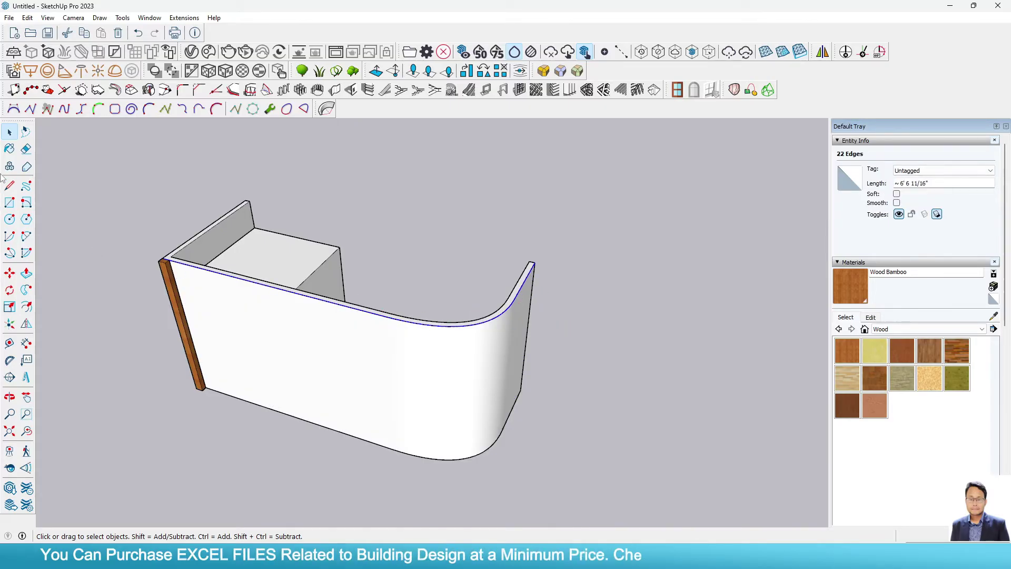
# Copy the selected top edges from the counter corner up above the counter
pyautogui.click(10, 273)
pyautogui.press('ctrl')
pyautogui.click(163, 259)
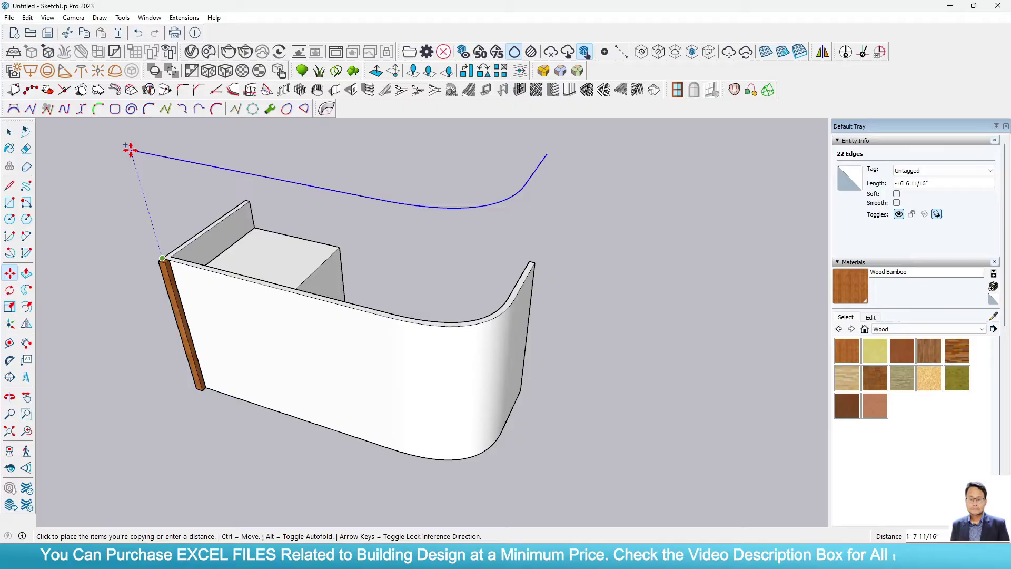
pyautogui.scroll(-2, 130, 151)
pyautogui.click(130, 147)
pyautogui.press('space')
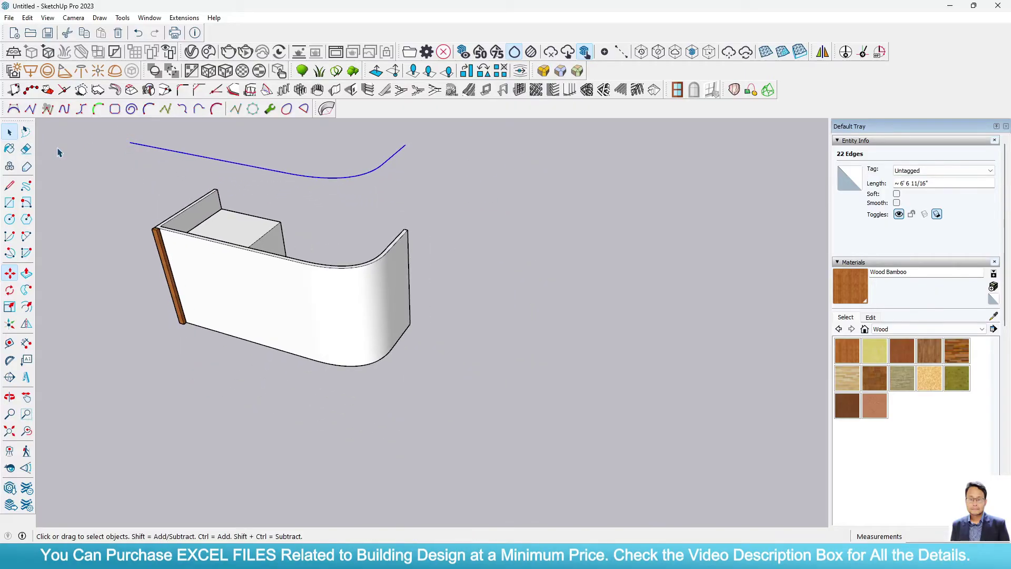
pyautogui.scroll(-2, 453, 345)
# Regroup all the counter geometry into a single group
pyautogui.click(453, 345)
pyautogui.scroll(-1, 455, 332)
pyautogui.tripleClick(376, 300)
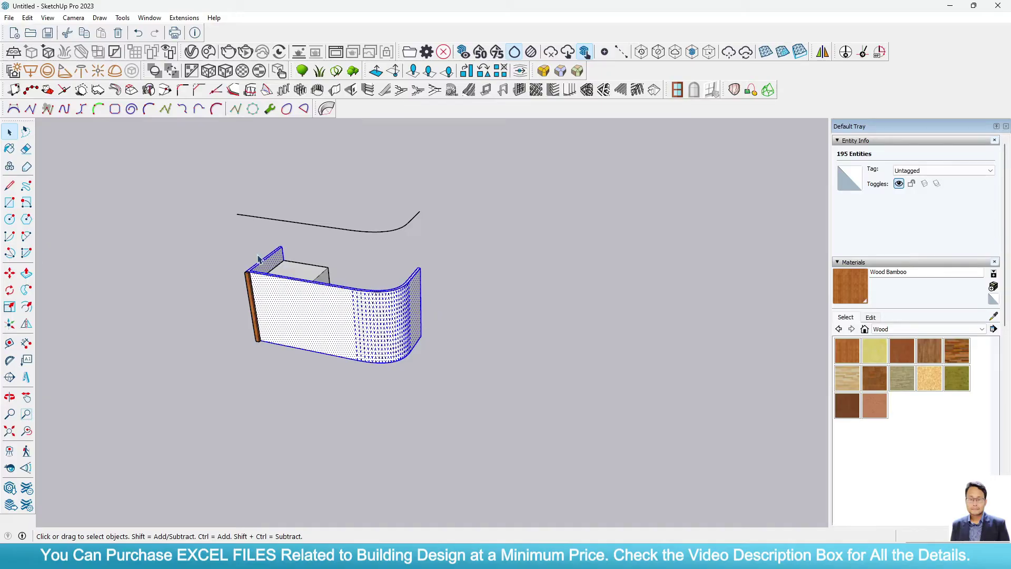
pyautogui.rightClick(329, 330)
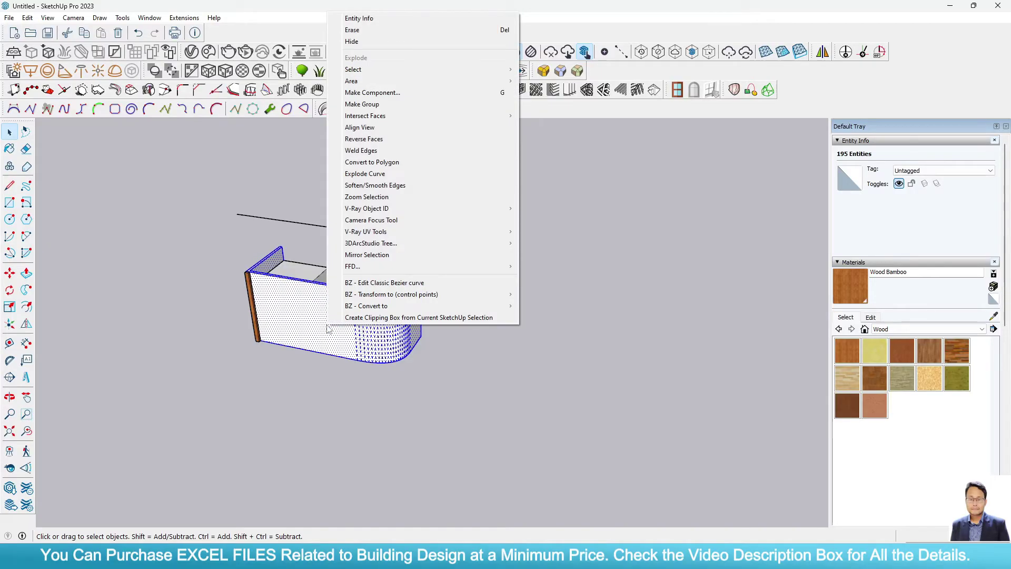
pyautogui.click(384, 105)
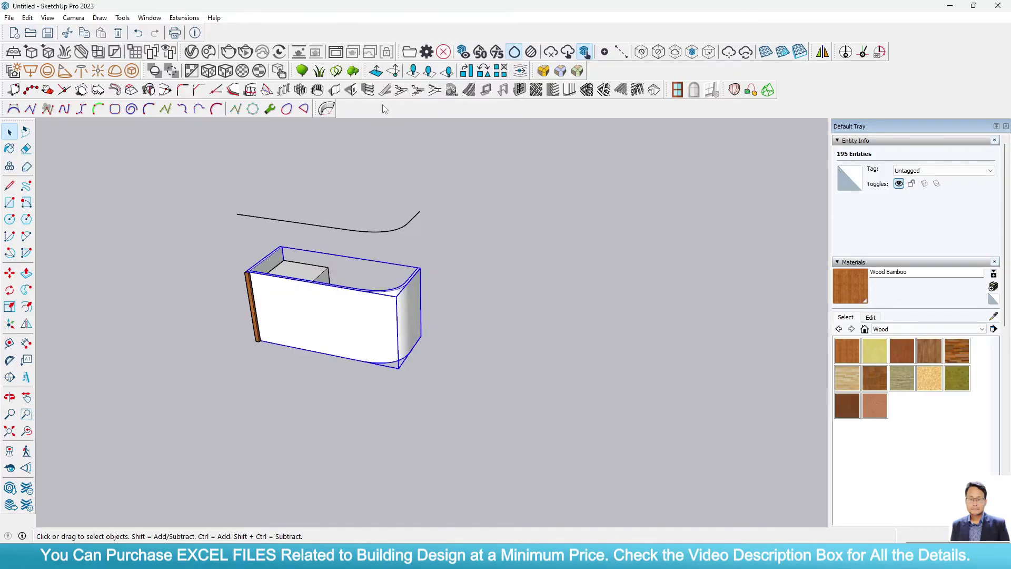
pyautogui.moveTo(359, 208); pyautogui.dragTo(462, 262, button='middle')
pyautogui.moveTo(462, 262); pyautogui.dragTo(179, 223)
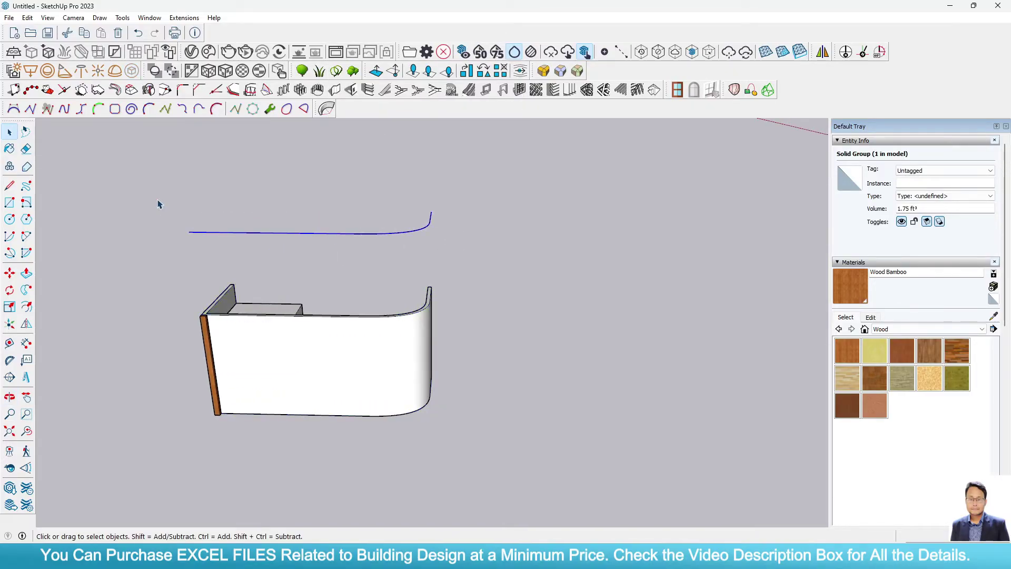
pyautogui.moveTo(330, 213)
pyautogui.mouseDown(button='middle')
pyautogui.moveTo(402, 274)
pyautogui.moveTo(126, 314)
pyautogui.moveTo(450, 251)
pyautogui.moveTo(403, 251)
pyautogui.moveTo(287, 185)
pyautogui.mouseUp(button='middle')
# Select the curved guide line and try welding it, then undo the weld
pyautogui.click(287, 185)
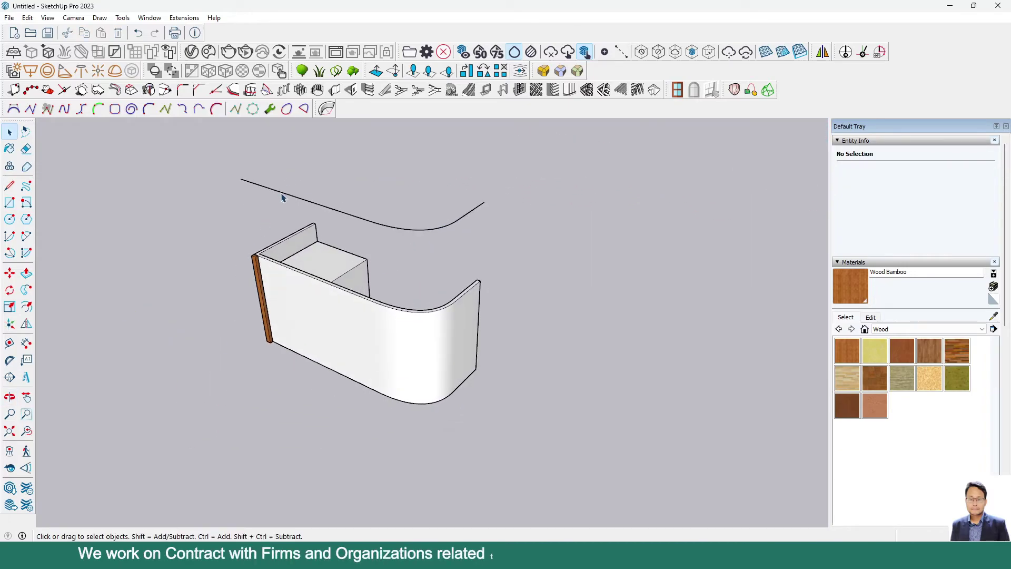
pyautogui.click(372, 226)
pyautogui.click(475, 210)
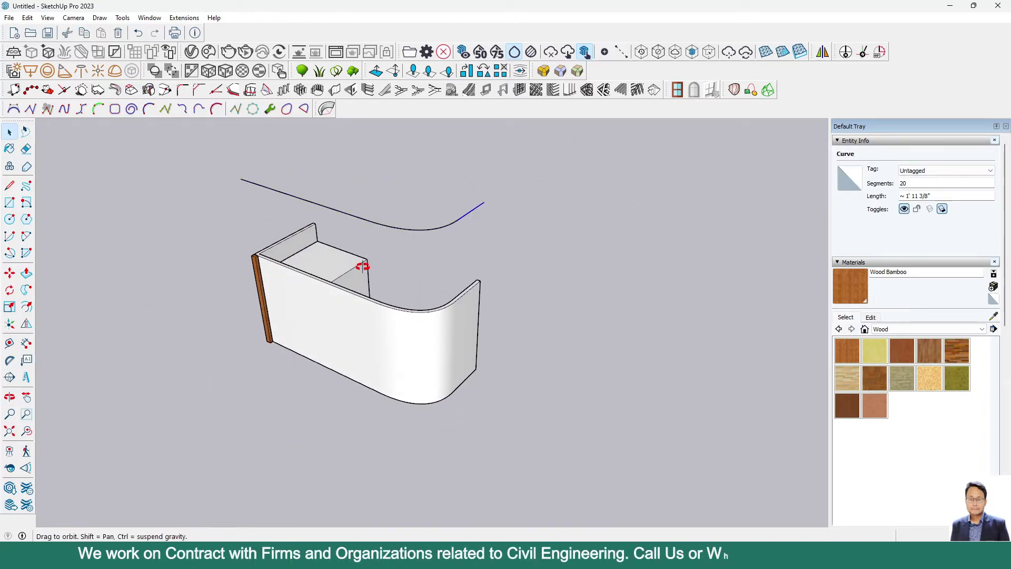
pyautogui.moveTo(361, 266)
pyautogui.mouseDown(button='middle')
pyautogui.moveTo(580, 248)
pyautogui.moveTo(377, 218)
pyautogui.moveTo(469, 232)
pyautogui.mouseUp(button='middle')
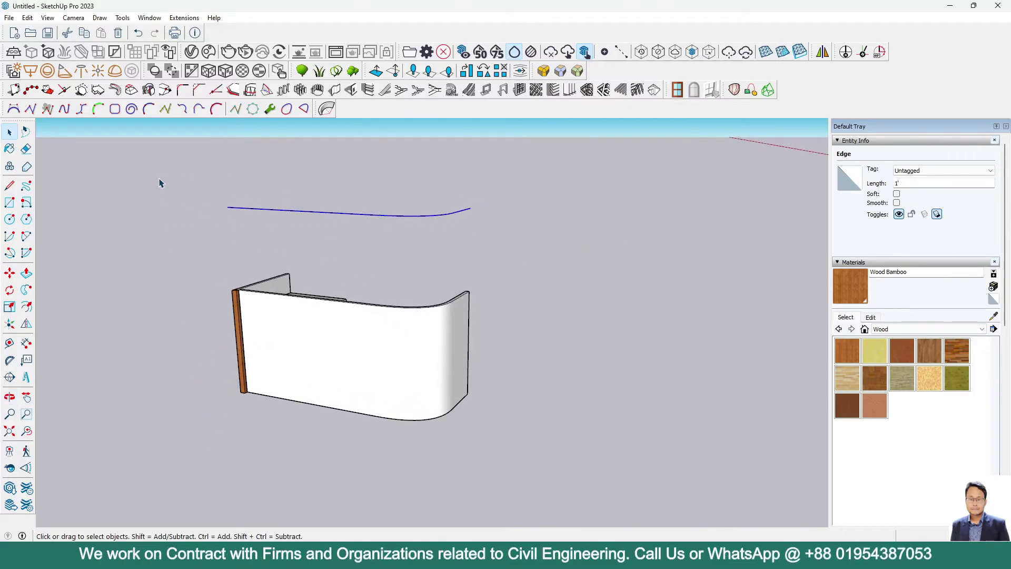
pyautogui.moveTo(478, 282)
pyautogui.mouseDown(button='middle')
pyautogui.moveTo(540, 354)
pyautogui.moveTo(344, 308)
pyautogui.moveTo(228, 409)
pyautogui.moveTo(574, 210)
pyautogui.moveTo(501, 224)
pyautogui.moveTo(425, 203)
pyautogui.moveTo(513, 194)
pyautogui.mouseUp(button='middle')
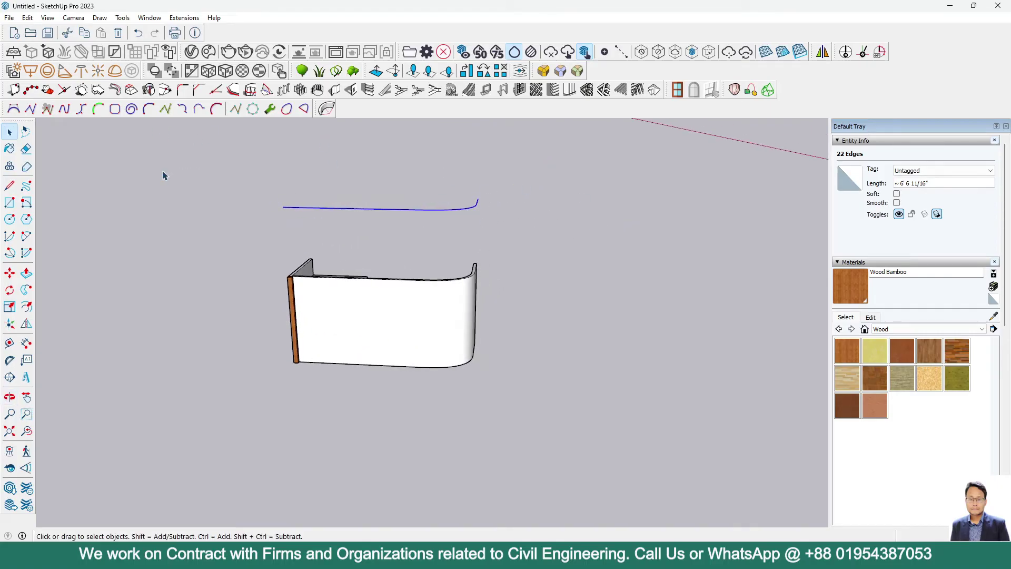
pyautogui.click(184, 17)
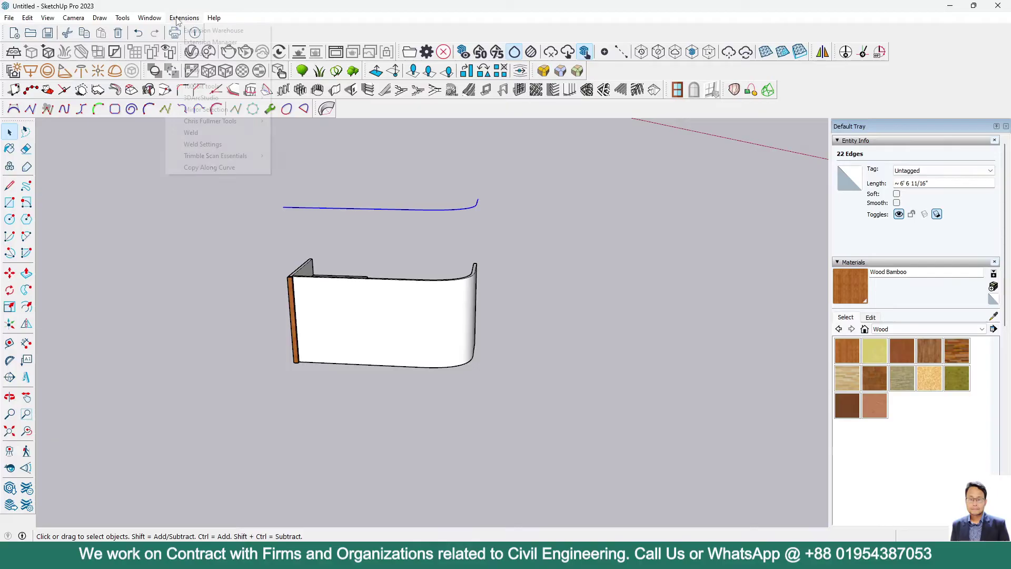
pyautogui.click(201, 134)
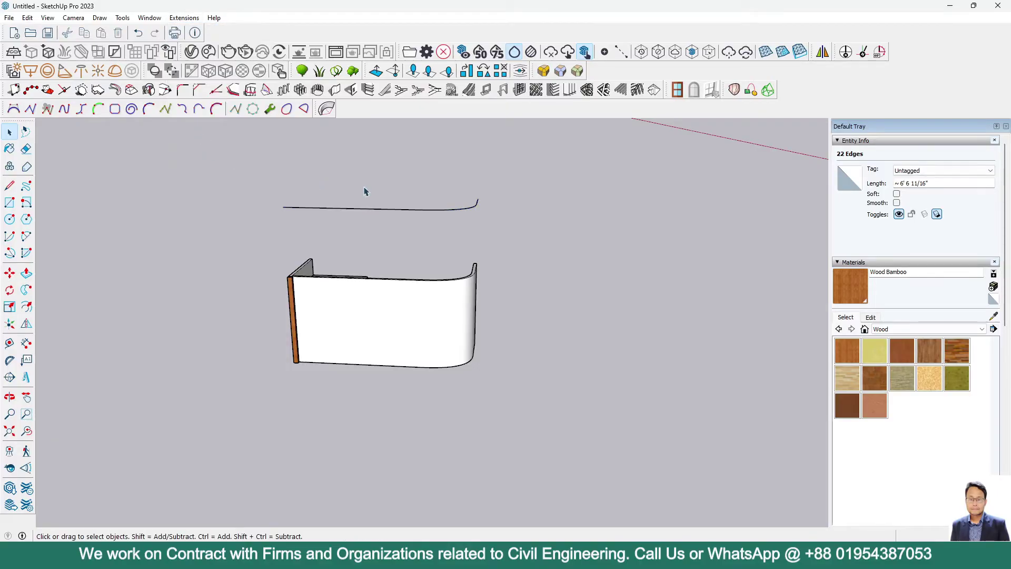
pyautogui.click(451, 210)
pyautogui.moveTo(501, 255); pyautogui.dragTo(443, 237, button='middle')
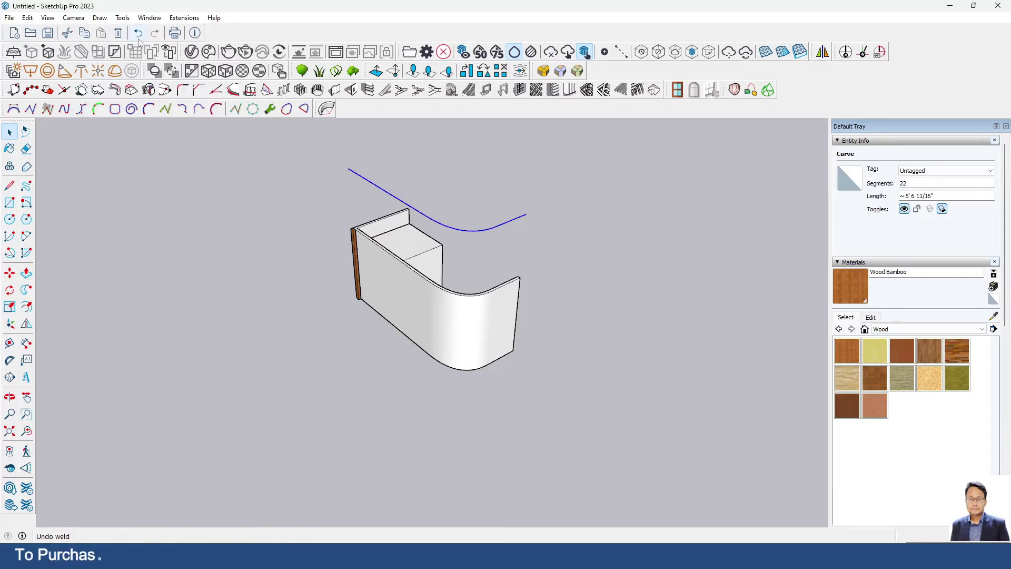
pyautogui.click(553, 174)
# Turn all the curve's edges into a group
pyautogui.moveTo(622, 197); pyautogui.dragTo(510, 234, button='middle')
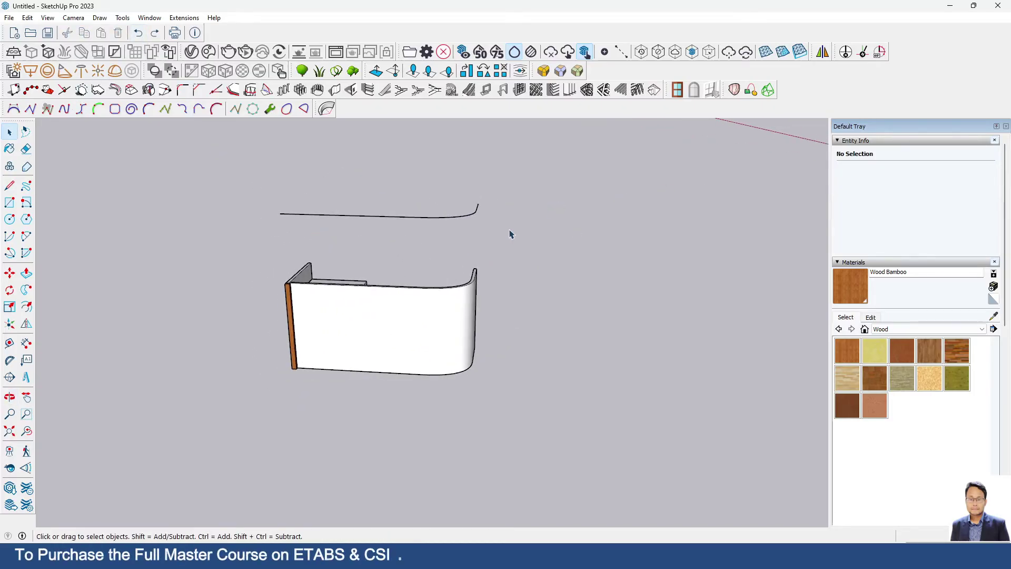
pyautogui.moveTo(509, 235); pyautogui.dragTo(179, 153)
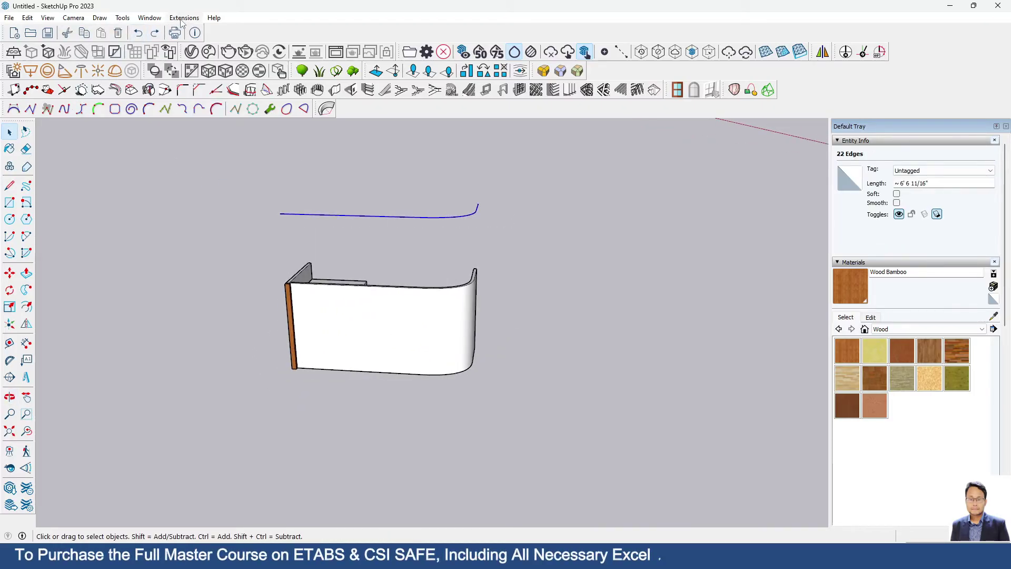
pyautogui.rightClick(338, 218)
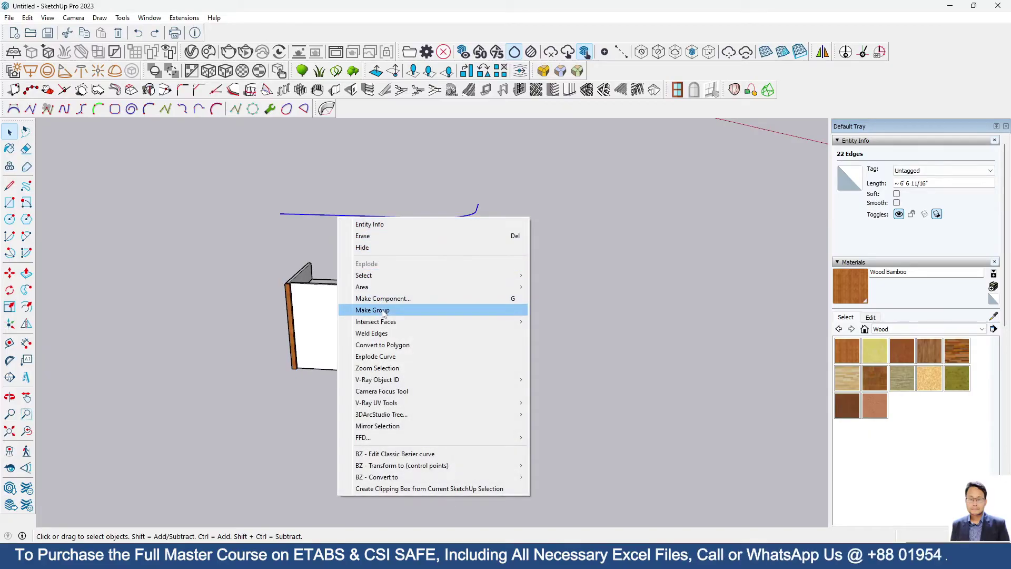
pyautogui.click(384, 310)
pyautogui.click(453, 271)
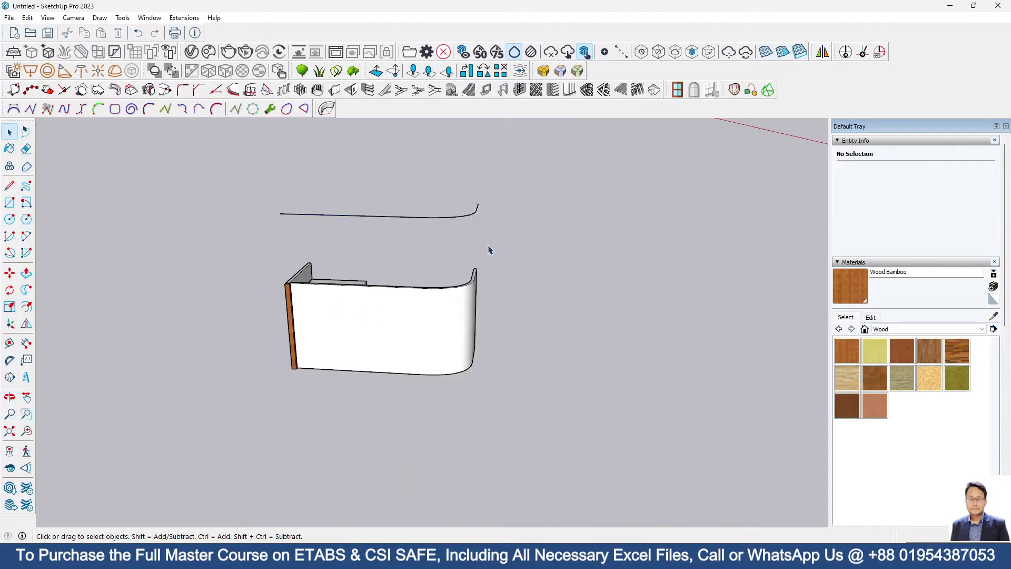
pyautogui.moveTo(487, 248); pyautogui.dragTo(492, 296, button='middle')
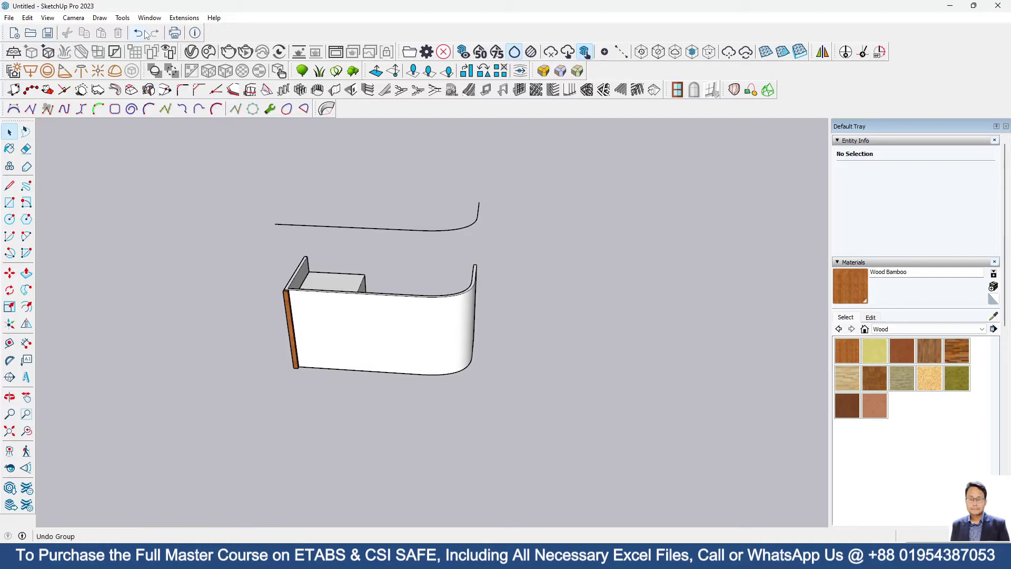
pyautogui.moveTo(524, 225); pyautogui.dragTo(523, 235, button='middle')
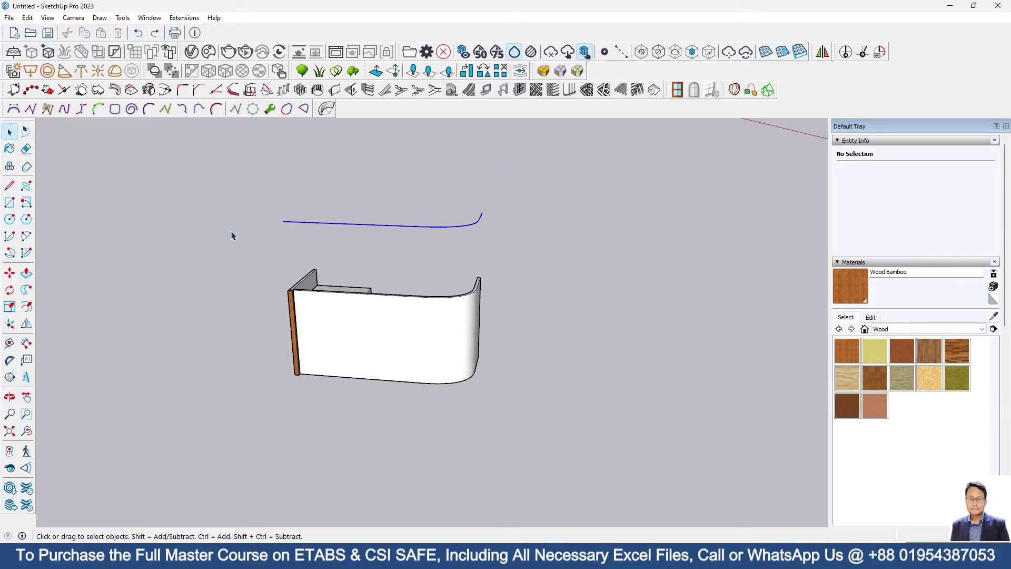
# Copy the whole model, counter and curve, to the right
pyautogui.hotkey('ctrl', 'a')
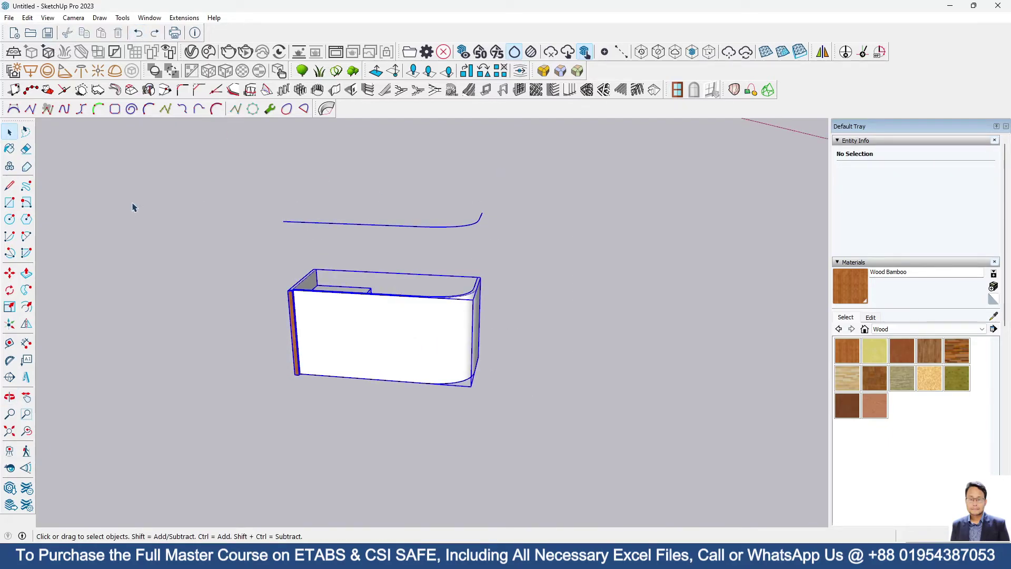
pyautogui.click(9, 273)
pyautogui.click(292, 301)
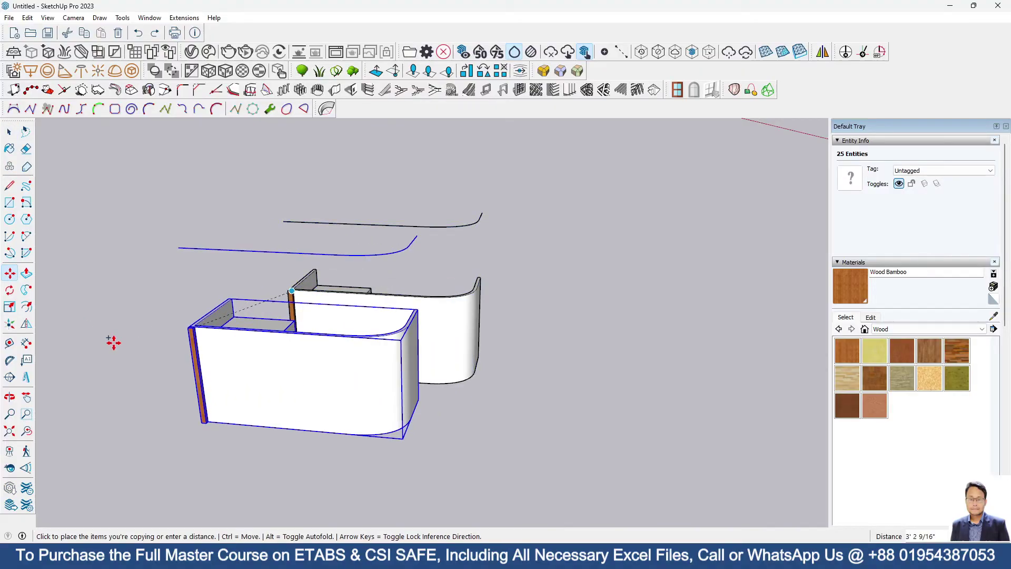
pyautogui.scroll(-2, 109, 343)
pyautogui.click(630, 327)
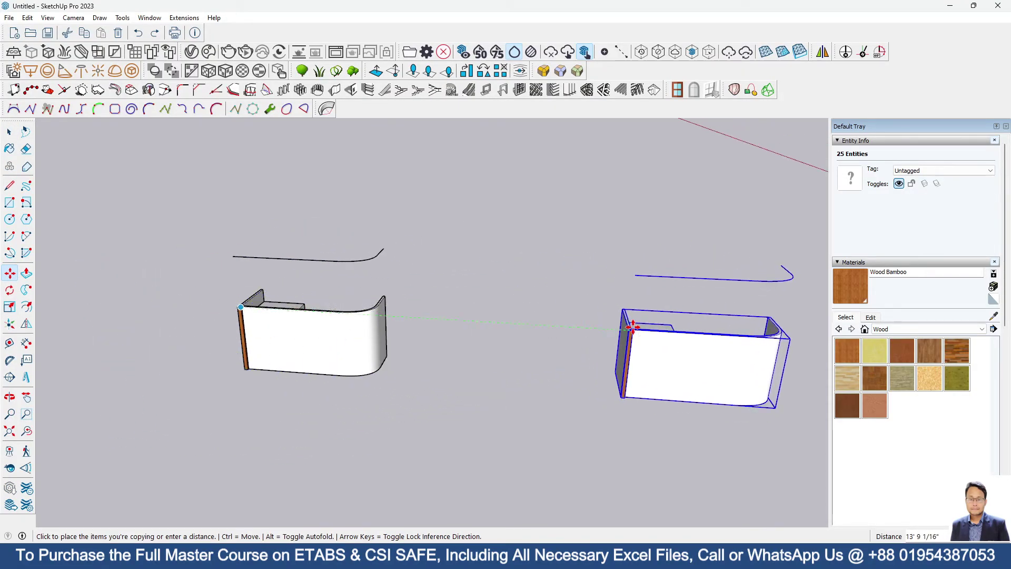
pyautogui.click(9, 131)
# Weld the left counter's curve into a single curve
pyautogui.click(407, 253)
pyautogui.moveTo(407, 252); pyautogui.dragTo(419, 267, button='middle')
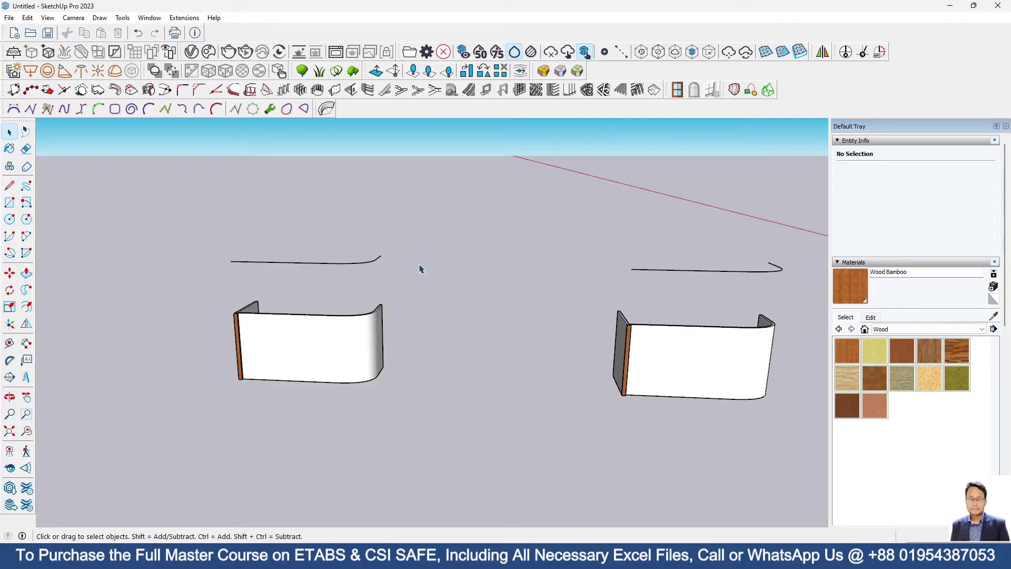
pyautogui.moveTo(419, 267); pyautogui.dragTo(107, 232)
pyautogui.click(182, 19)
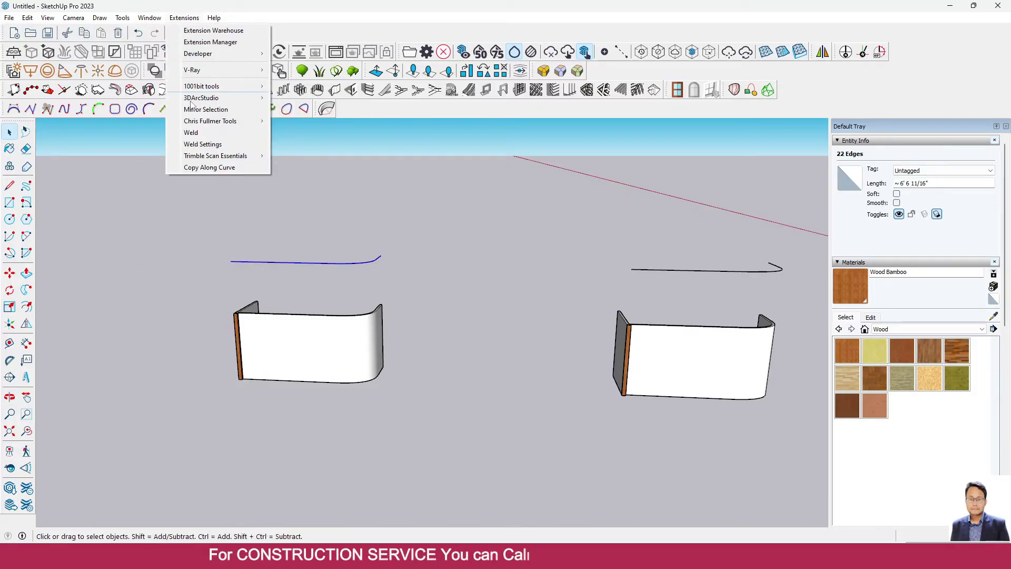
pyautogui.click(192, 132)
pyautogui.moveTo(321, 273); pyautogui.dragTo(324, 300, button='middle')
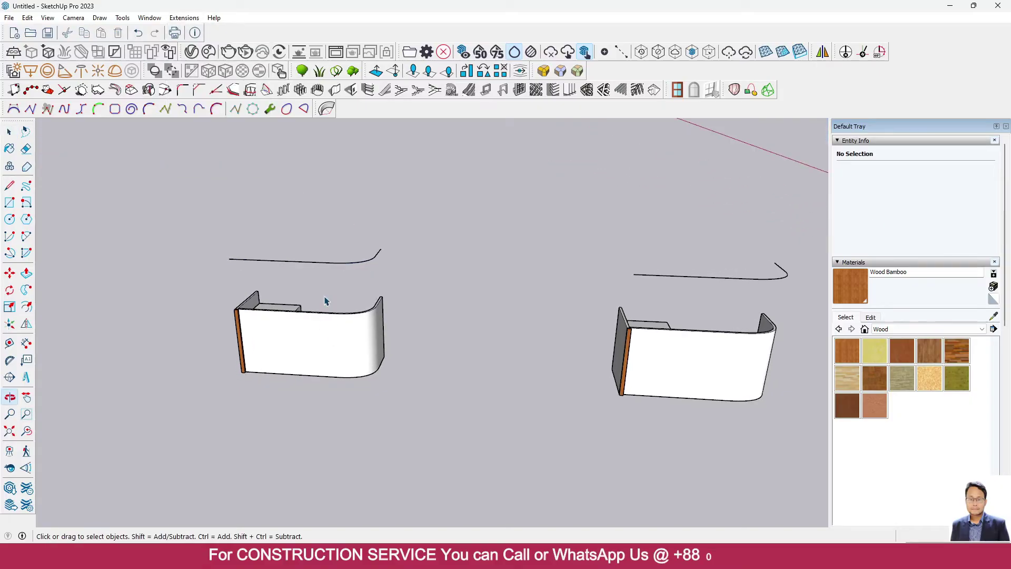
# Move the left curve by its end onto the counter's top edge
pyautogui.click(317, 261)
pyautogui.press('m')
pyautogui.scroll(3, 216, 259)
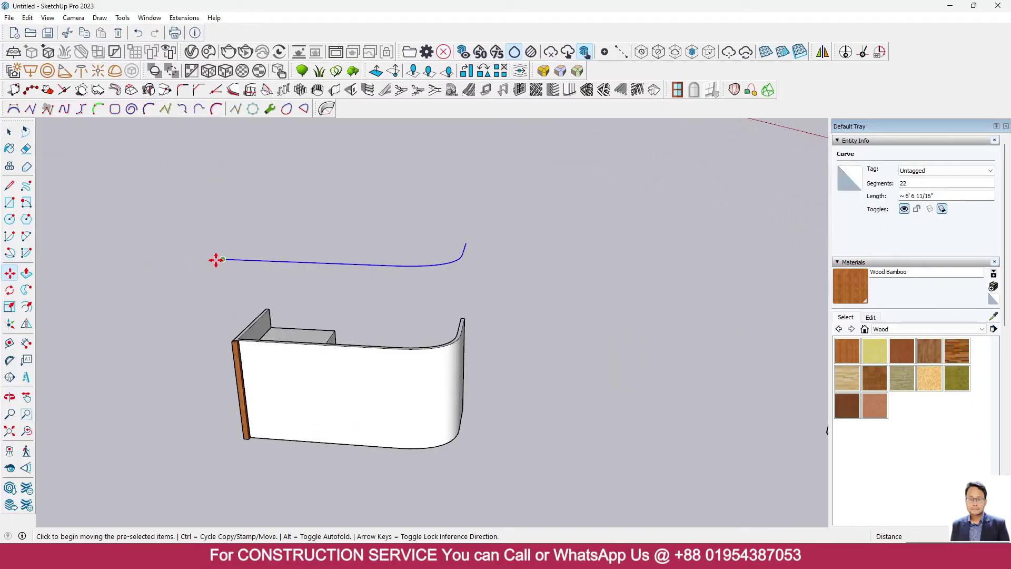
pyautogui.click(220, 260)
pyautogui.scroll(2, 242, 335)
pyautogui.click(228, 344)
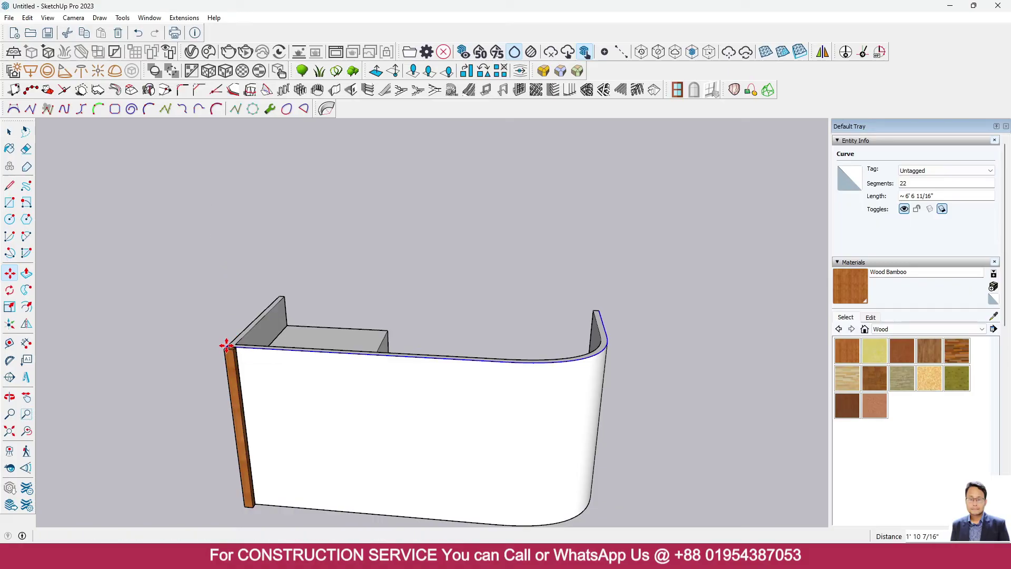
pyautogui.click(9, 131)
pyautogui.click(187, 192)
pyautogui.scroll(-3, 416, 251)
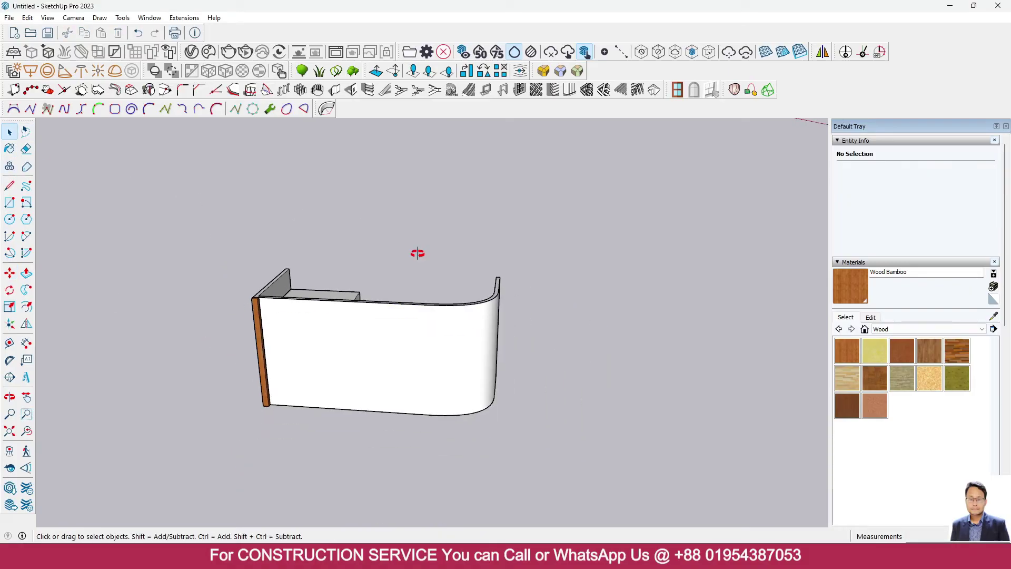
# Use Copy Along Curve to repeat the wooden slat along the first counter's curve every 3 inches
pyautogui.click(184, 20)
pyautogui.click(212, 167)
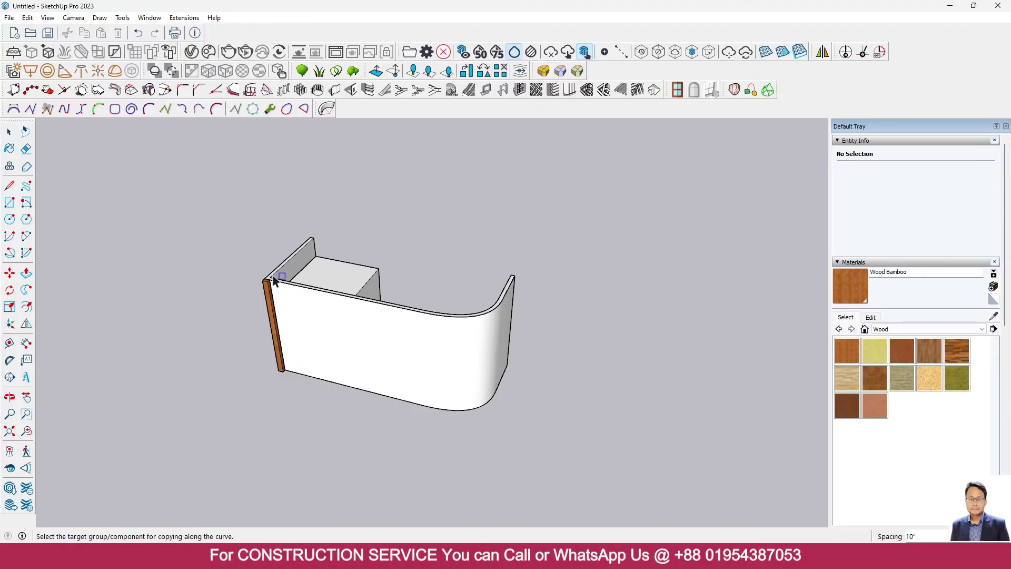
pyautogui.scroll(3, 283, 314)
pyautogui.scroll(-2, 80, 253)
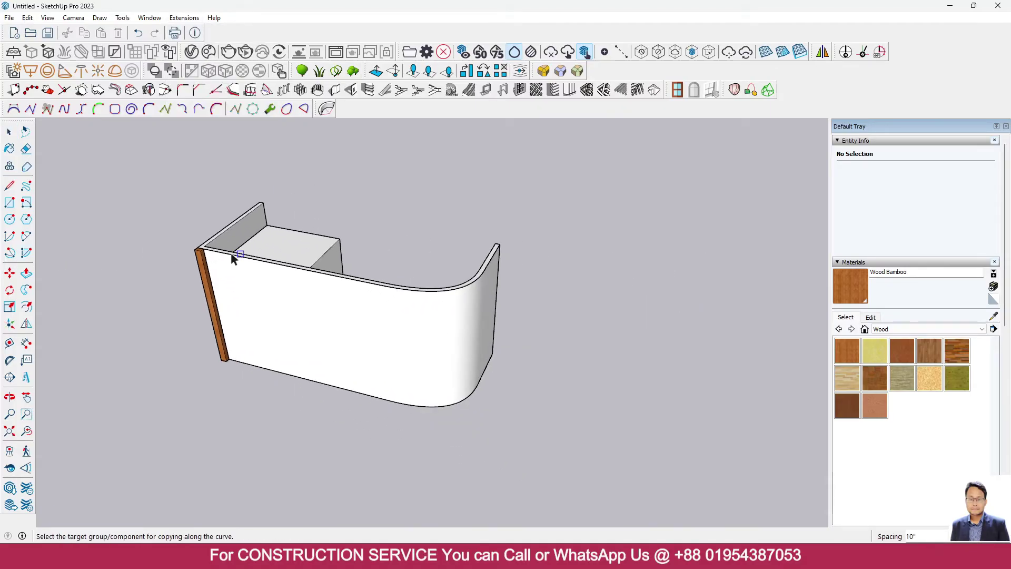
pyautogui.scroll(1, 126, 240)
pyautogui.scroll(-1, 238, 261)
pyautogui.scroll(2, 236, 242)
pyautogui.scroll(2, 240, 199)
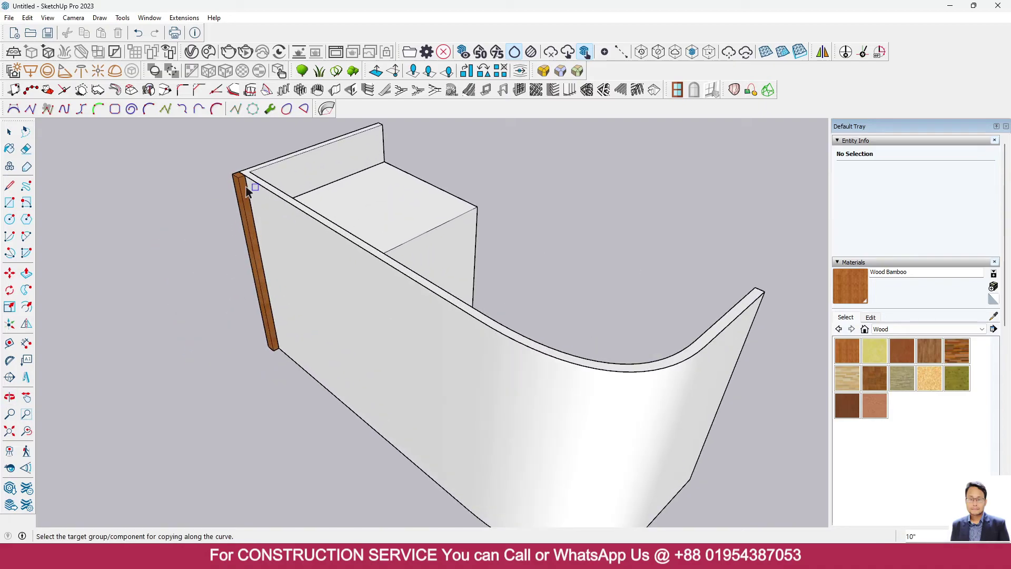
pyautogui.click(242, 186)
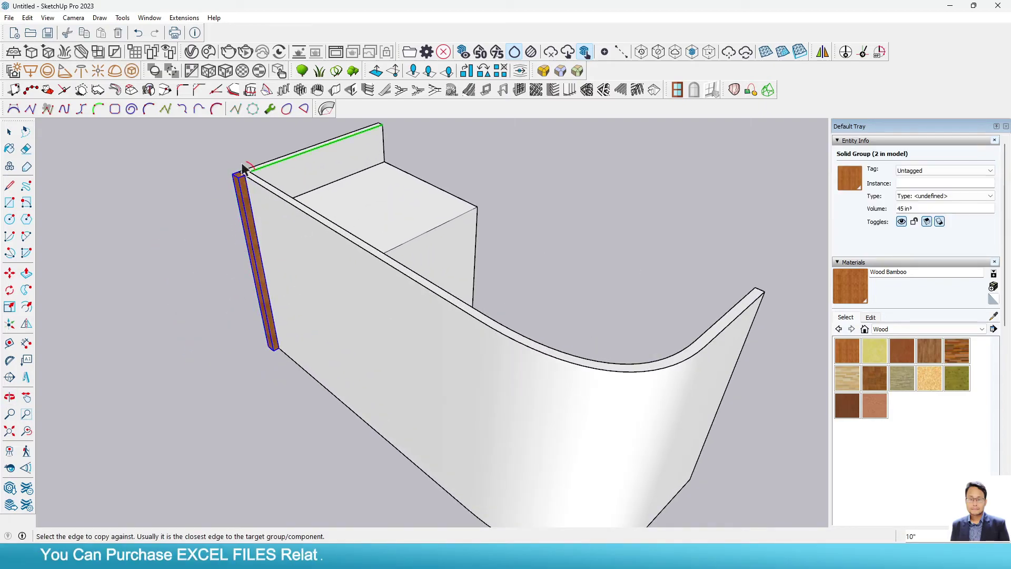
pyautogui.scroll(-1, 339, 253)
pyautogui.scroll(-1, 371, 241)
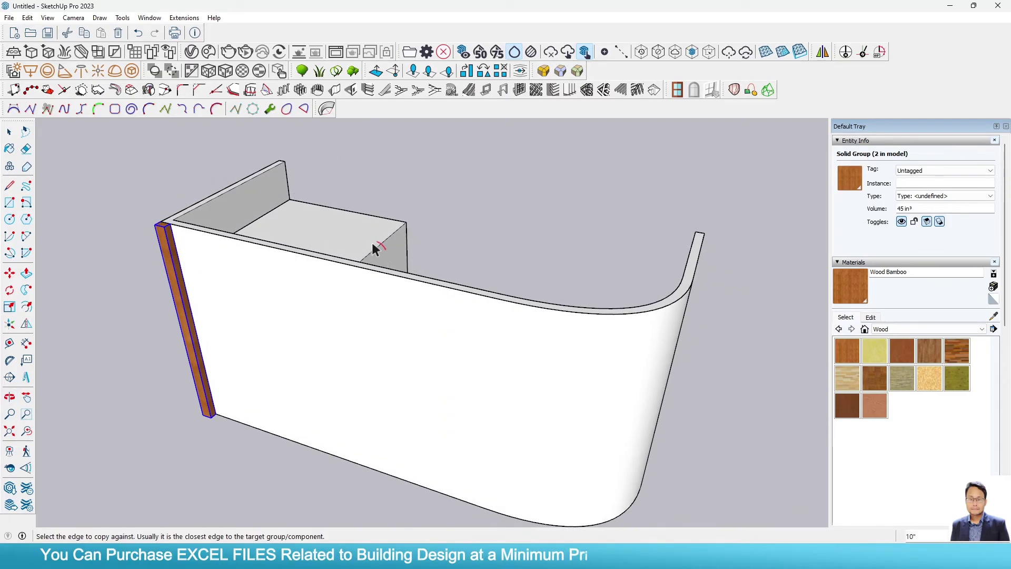
pyautogui.scroll(-1, 237, 204)
pyautogui.scroll(1, 238, 205)
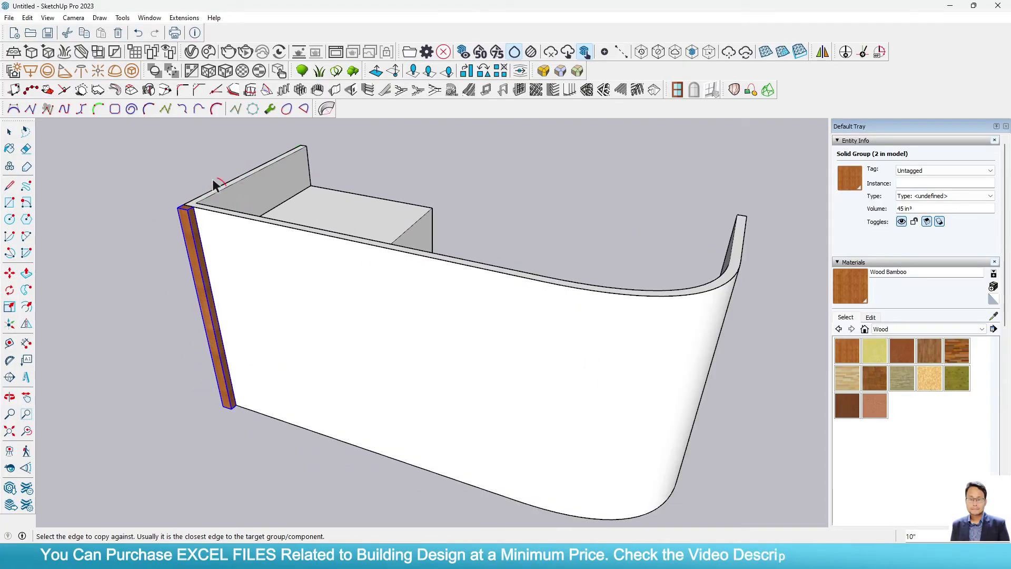
pyautogui.click(250, 218)
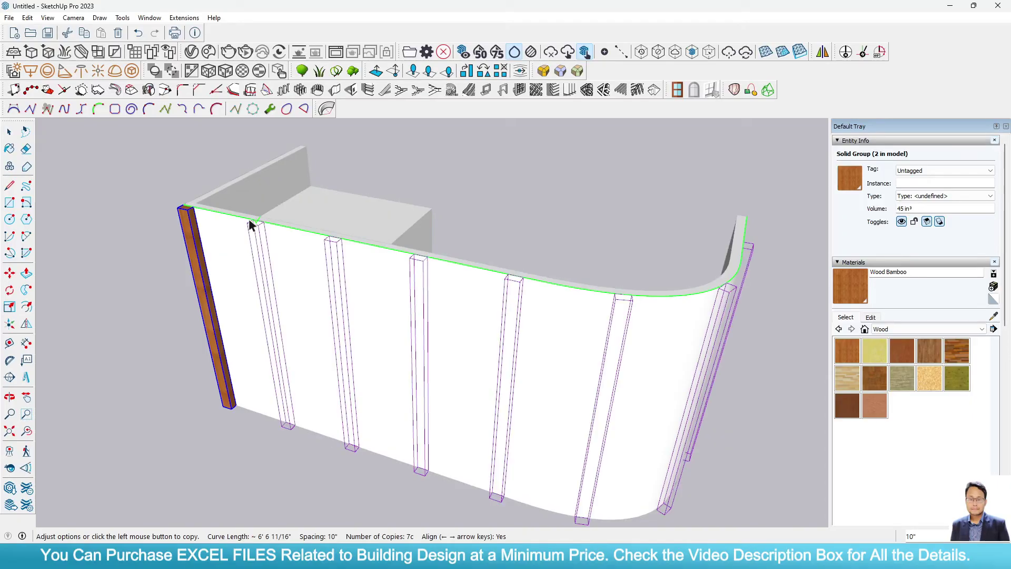
pyautogui.scroll(-1, 164, 231)
pyautogui.write('3')
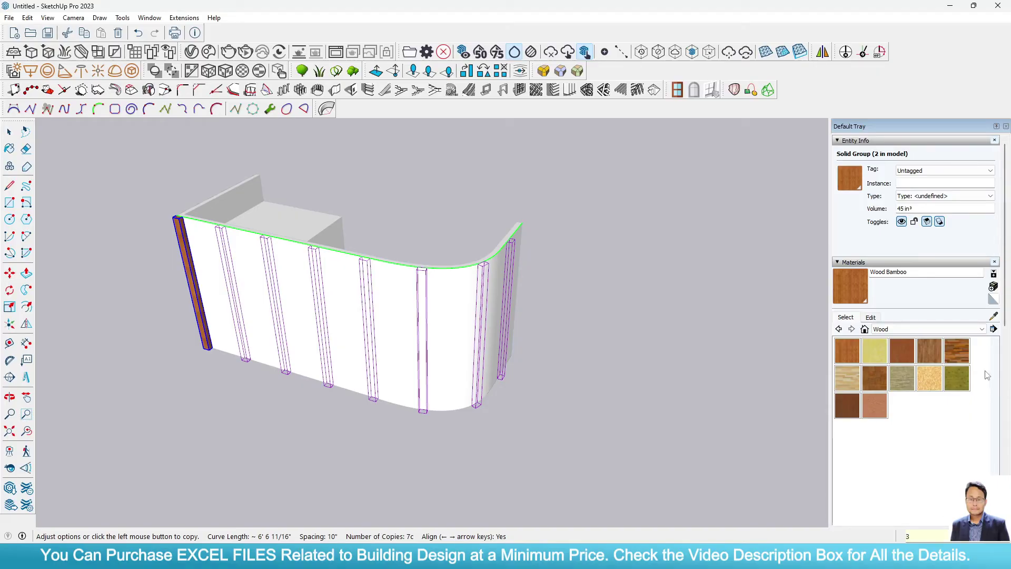
pyautogui.press('Return')
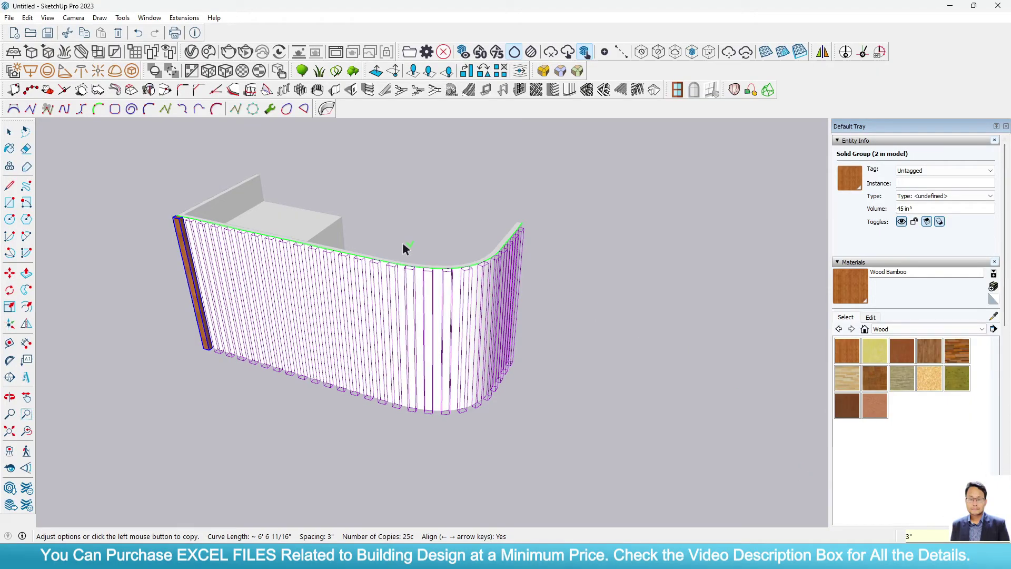
pyautogui.click(403, 249)
pyautogui.scroll(1, 353, 211)
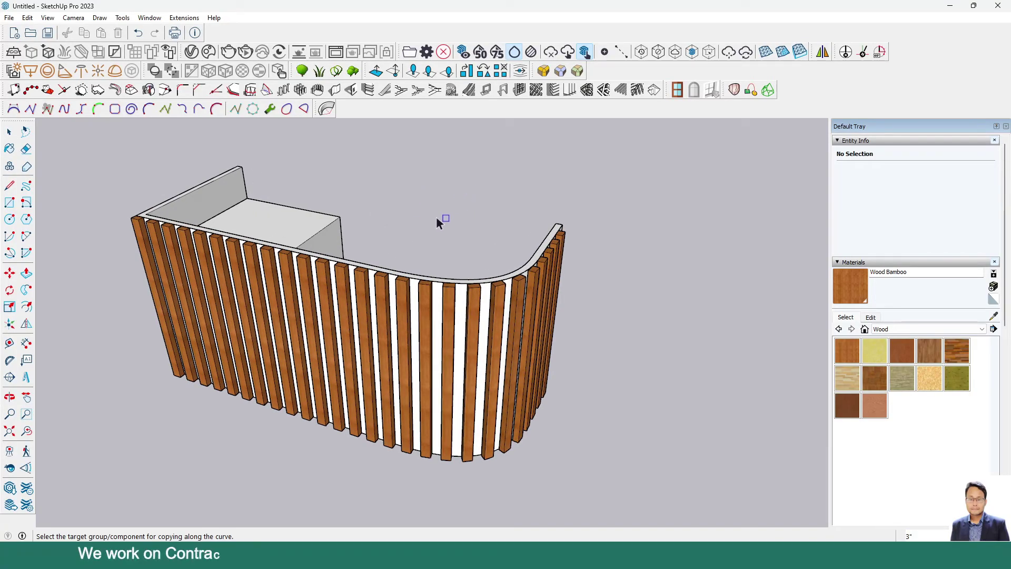
pyautogui.moveTo(463, 215)
pyautogui.mouseDown(button='middle')
pyautogui.moveTo(447, 188)
pyautogui.moveTo(467, 205)
pyautogui.mouseUp(button='middle')
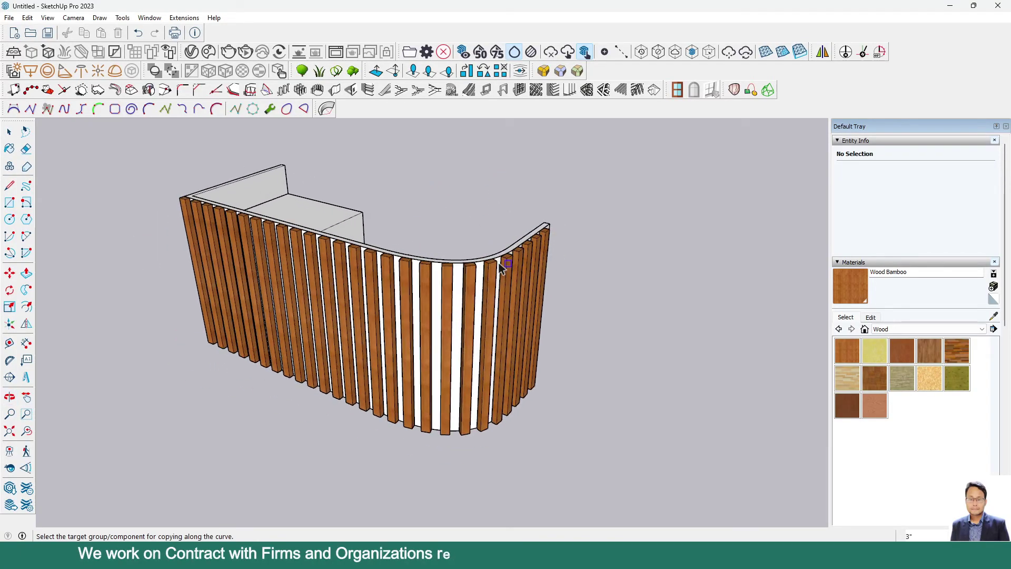
pyautogui.moveTo(500, 268)
pyautogui.mouseDown(button='middle')
pyautogui.moveTo(255, 271)
pyautogui.moveTo(435, 282)
pyautogui.moveTo(300, 277)
pyautogui.mouseUp(button='middle')
pyautogui.scroll(2, 195, 269)
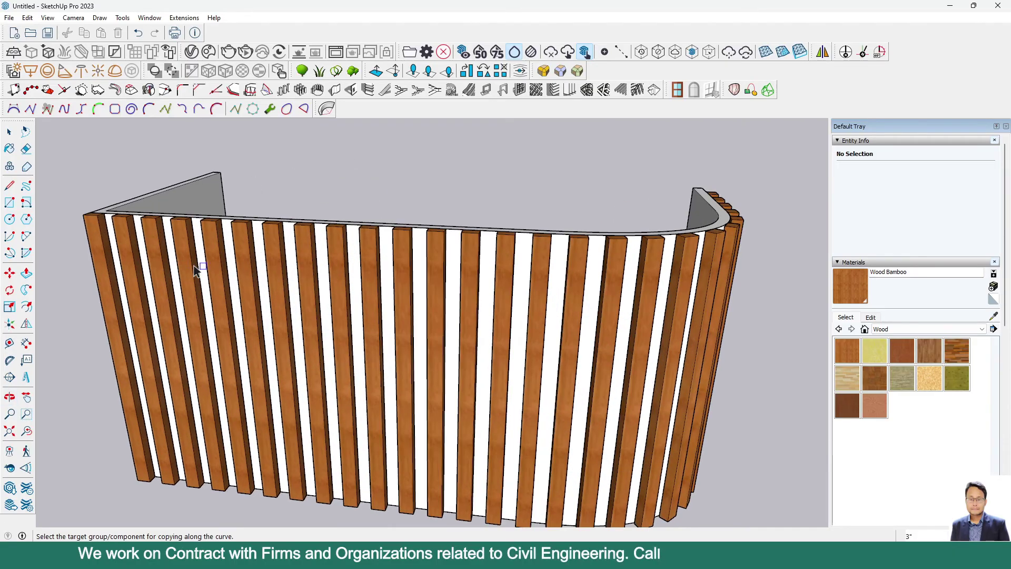
pyautogui.scroll(-2, 196, 269)
pyautogui.moveTo(466, 267); pyautogui.dragTo(277, 301, button='middle')
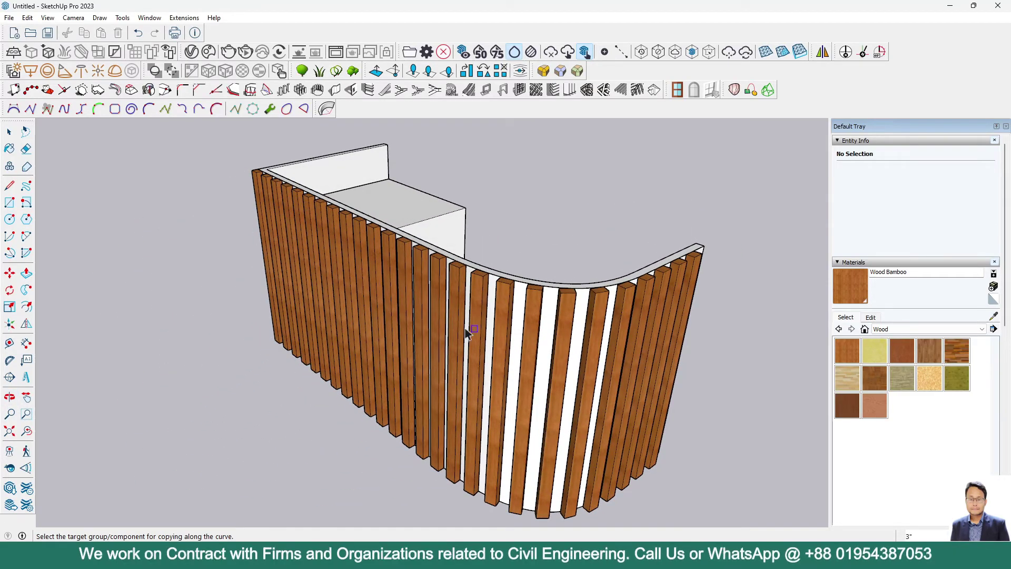
pyautogui.scroll(-1, 251, 216)
pyautogui.scroll(-1, 262, 221)
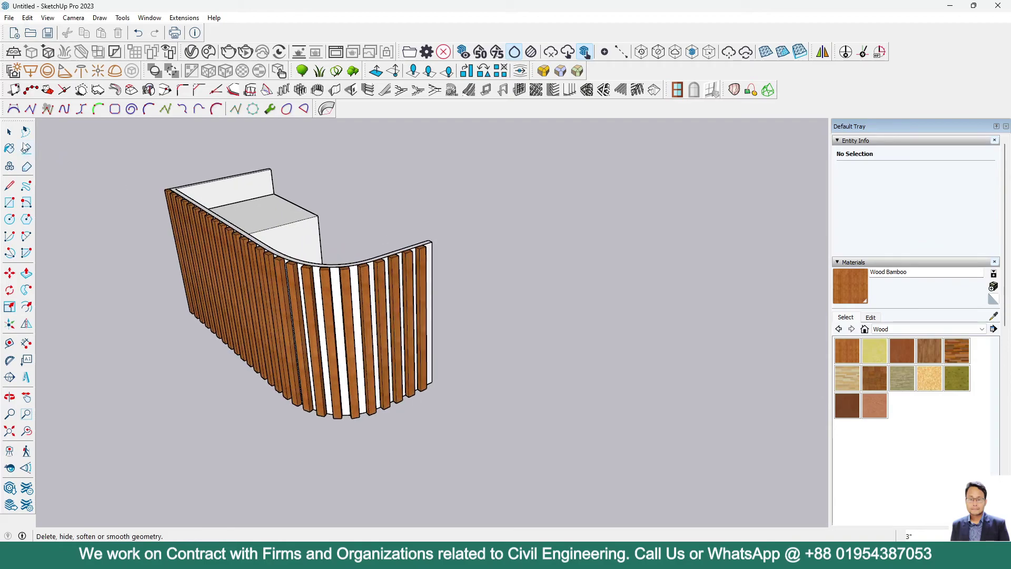
pyautogui.press('space')
# Move the spare curve group by its corner onto the plain counter's post top corner
pyautogui.moveTo(269, 153); pyautogui.dragTo(596, 232, button='middle')
pyautogui.scroll(-2, 499, 287)
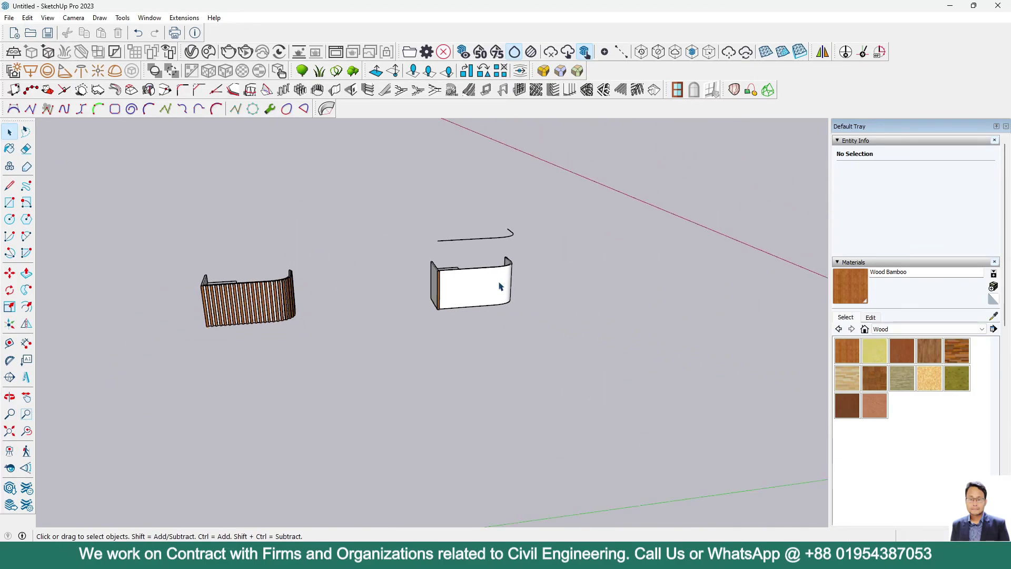
pyautogui.scroll(2, 500, 286)
pyautogui.scroll(1, 477, 261)
pyautogui.moveTo(624, 274); pyautogui.dragTo(323, 195)
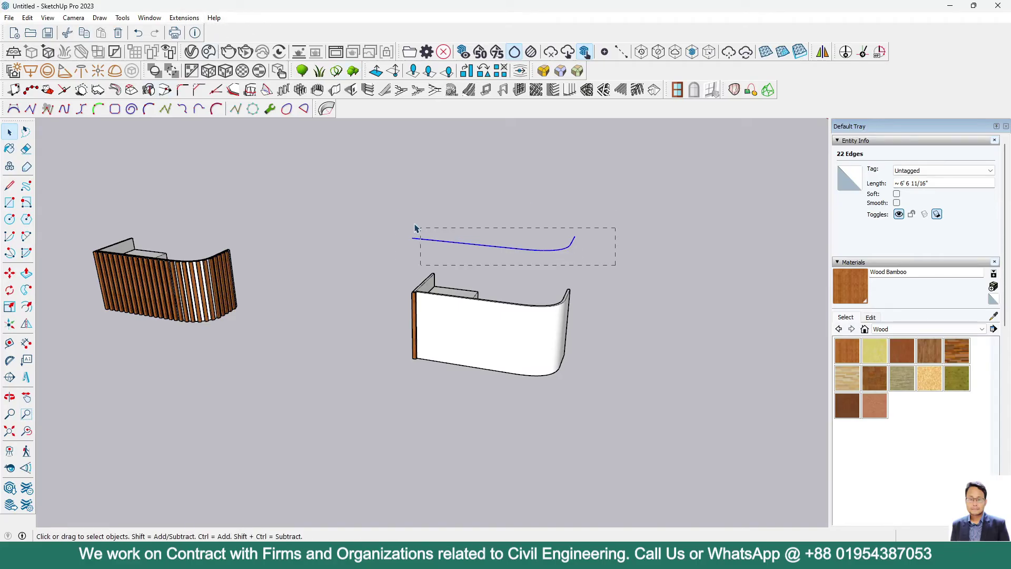
pyautogui.moveTo(702, 255); pyautogui.dragTo(692, 273, button='middle')
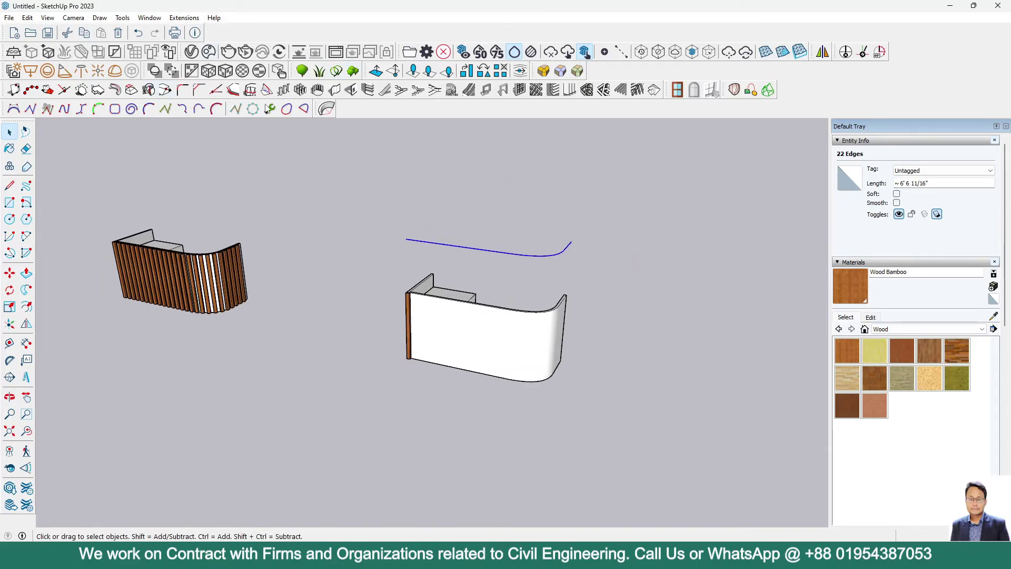
pyautogui.click(185, 18)
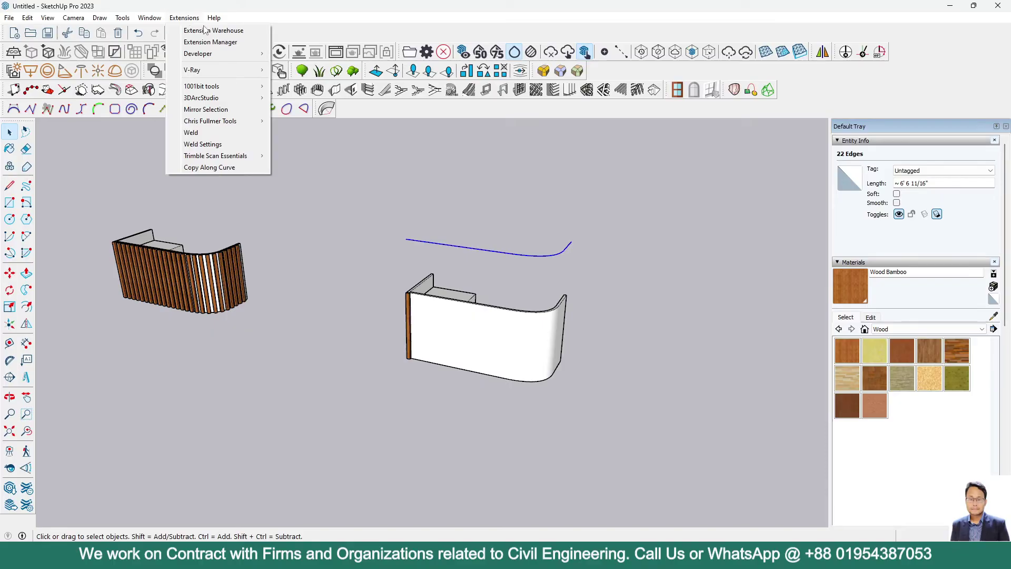
pyautogui.rightClick(494, 255)
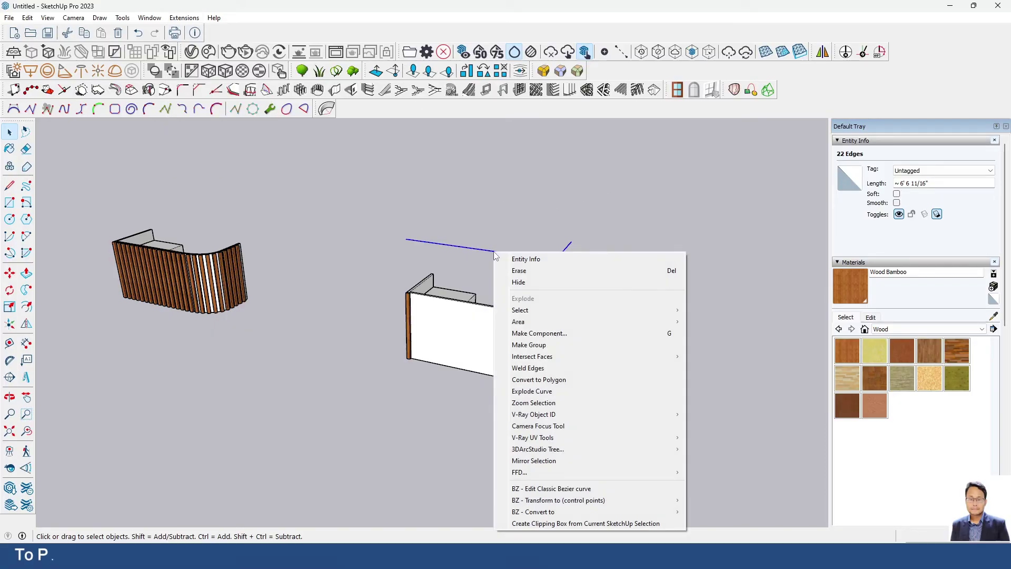
pyautogui.click(521, 342)
pyautogui.click(515, 193)
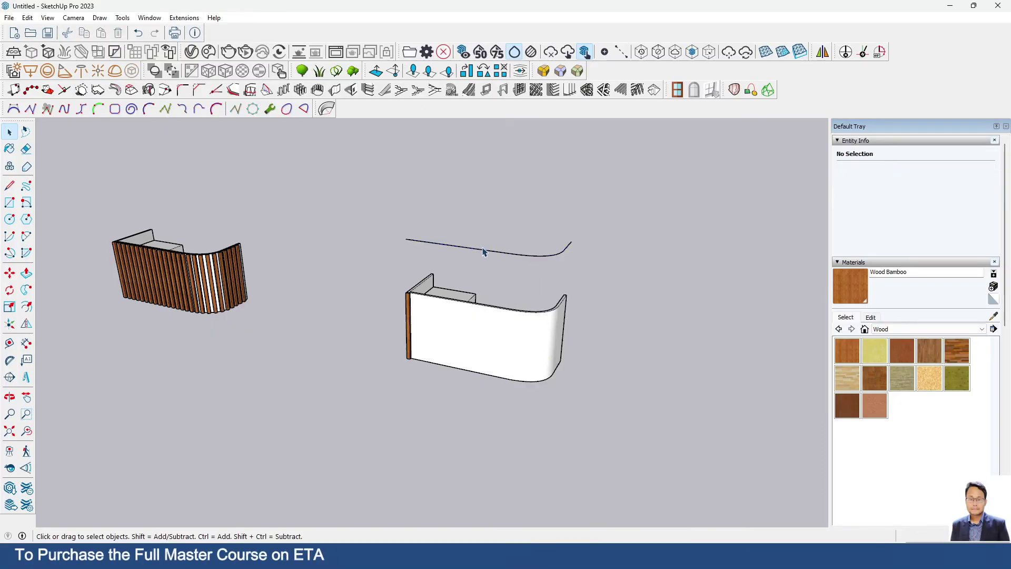
pyautogui.click(482, 251)
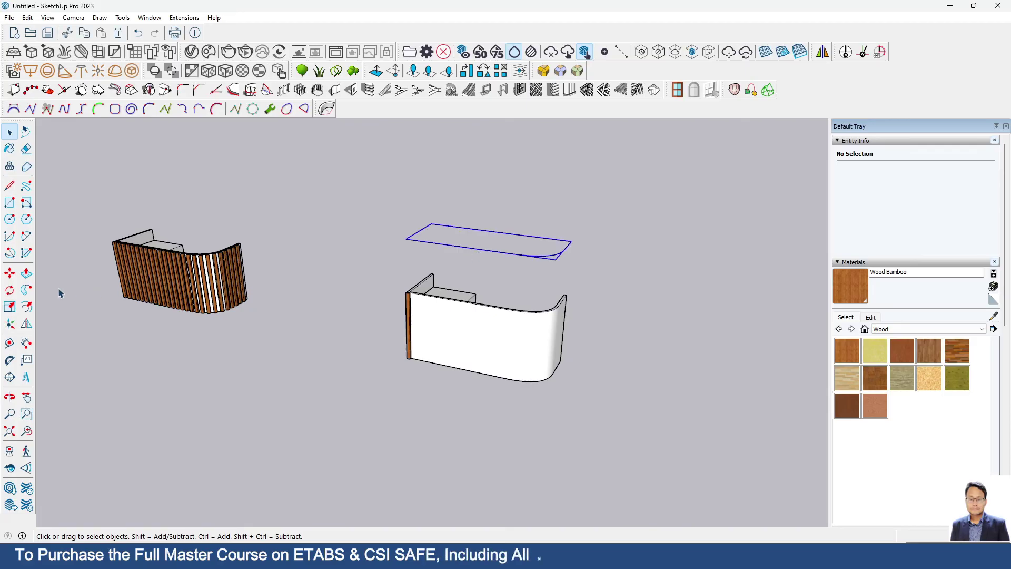
pyautogui.click(10, 273)
pyautogui.scroll(1, 427, 245)
pyautogui.click(389, 233)
pyautogui.scroll(3, 395, 284)
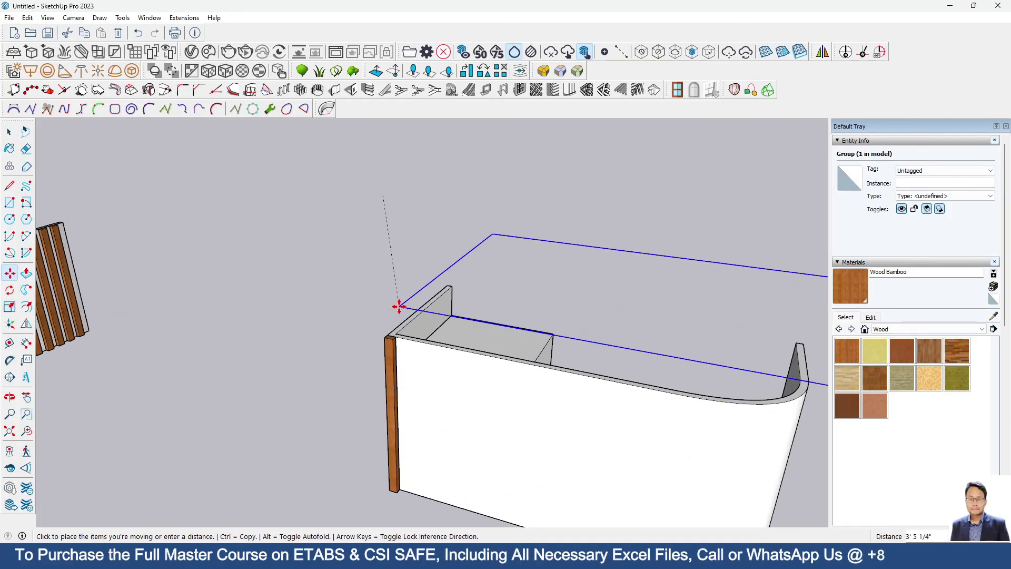
pyautogui.scroll(2, 390, 328)
pyautogui.scroll(2, 390, 328)
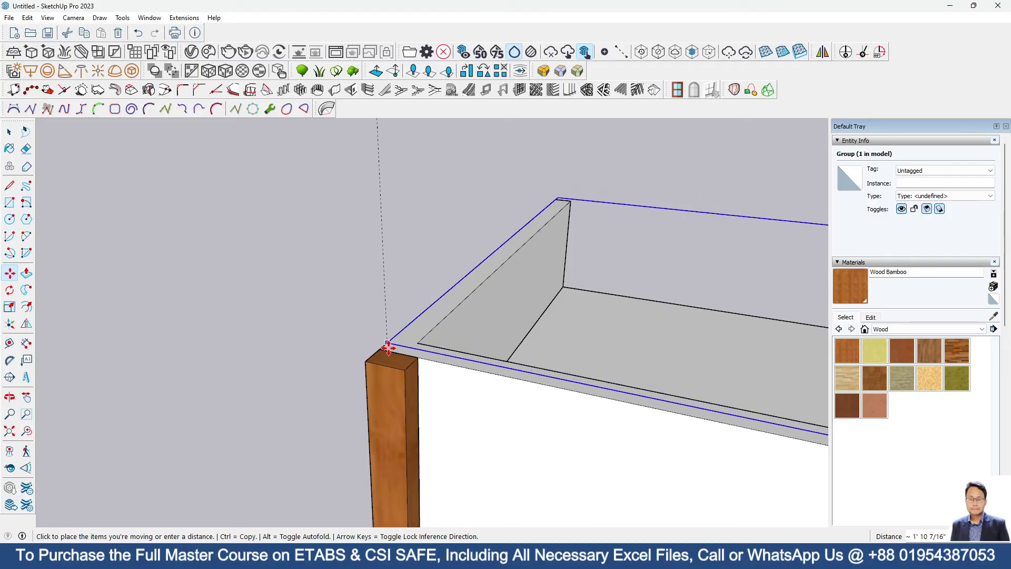
pyautogui.click(381, 348)
pyautogui.scroll(-3, 190, 192)
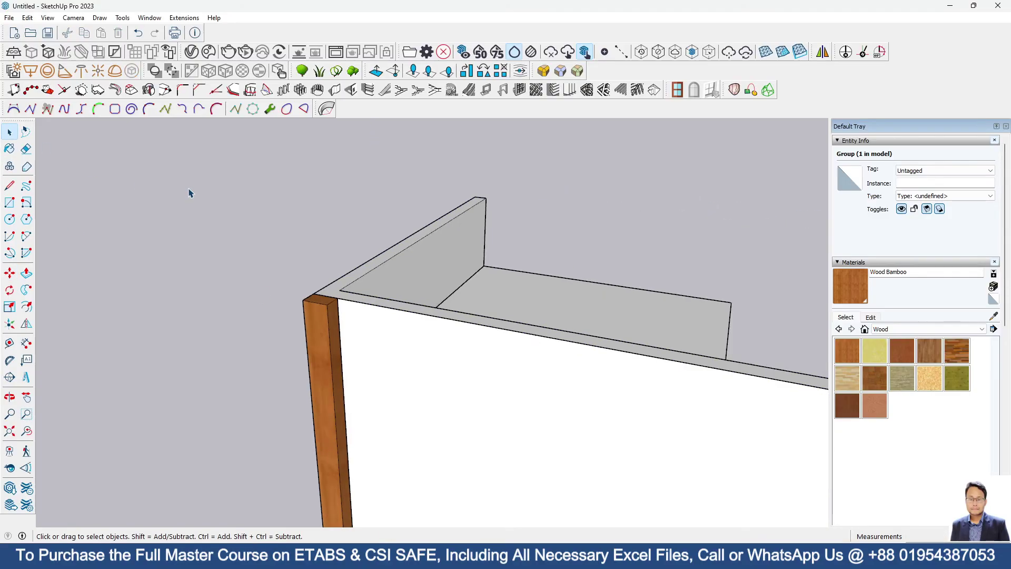
pyautogui.scroll(-2, 190, 192)
# Copy the post along the second counter's curved top edge at 3-inch spacing
pyautogui.click(200, 140)
pyautogui.click(184, 17)
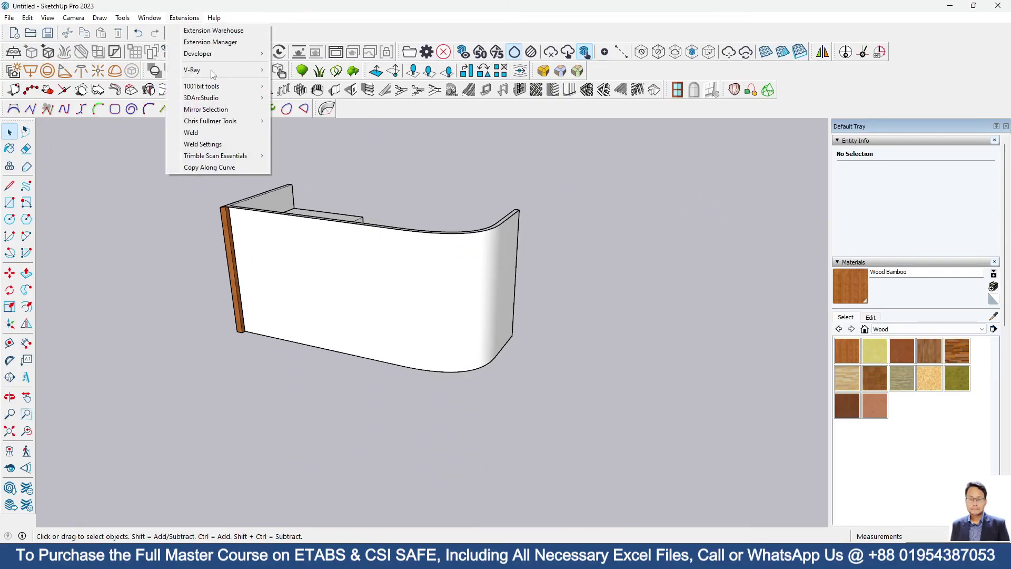
pyautogui.click(226, 167)
pyautogui.scroll(2, 230, 225)
pyautogui.scroll(1, 230, 232)
pyautogui.scroll(2, 331, 222)
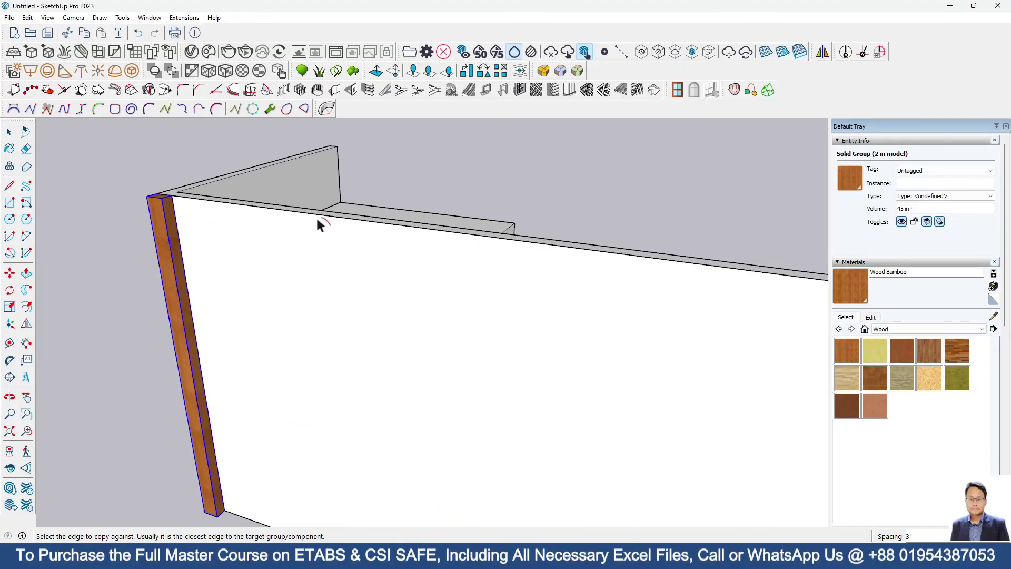
pyautogui.click(282, 208)
pyautogui.scroll(-3, 192, 251)
pyautogui.moveTo(225, 239)
pyautogui.mouseDown(button='middle')
pyautogui.moveTo(522, 263)
pyautogui.moveTo(752, 351)
pyautogui.moveTo(530, 249)
pyautogui.mouseUp(button='middle')
pyautogui.click(544, 198)
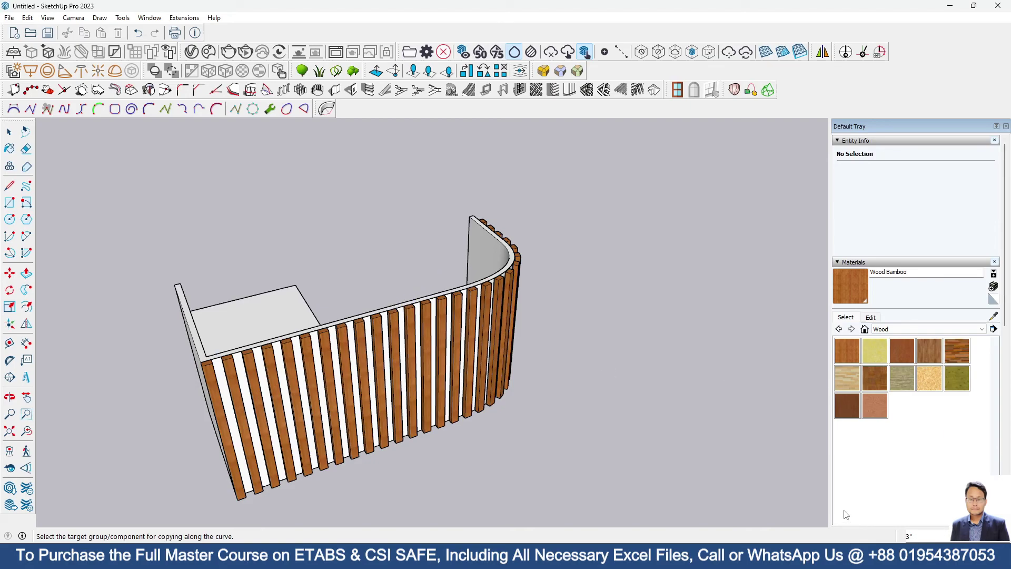
# Orbit out to show both slatted counters side by side
pyautogui.moveTo(844, 515); pyautogui.dragTo(721, 377, button='middle')
pyautogui.scroll(-3, 721, 377)
pyautogui.scroll(2, 499, 308)
pyautogui.scroll(-2, 618, 237)
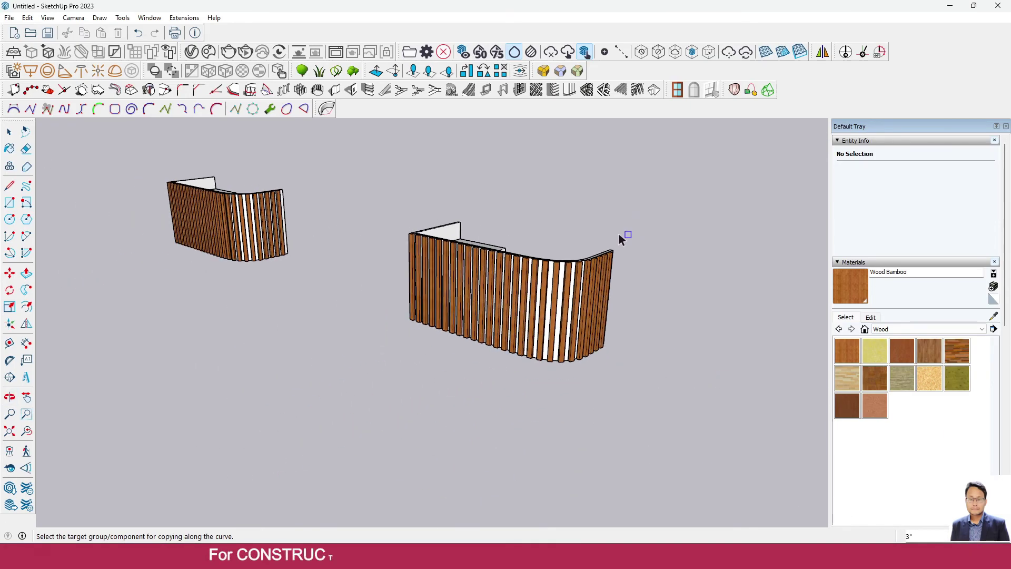
pyautogui.scroll(3, 191, 215)
pyautogui.scroll(-2, 134, 222)
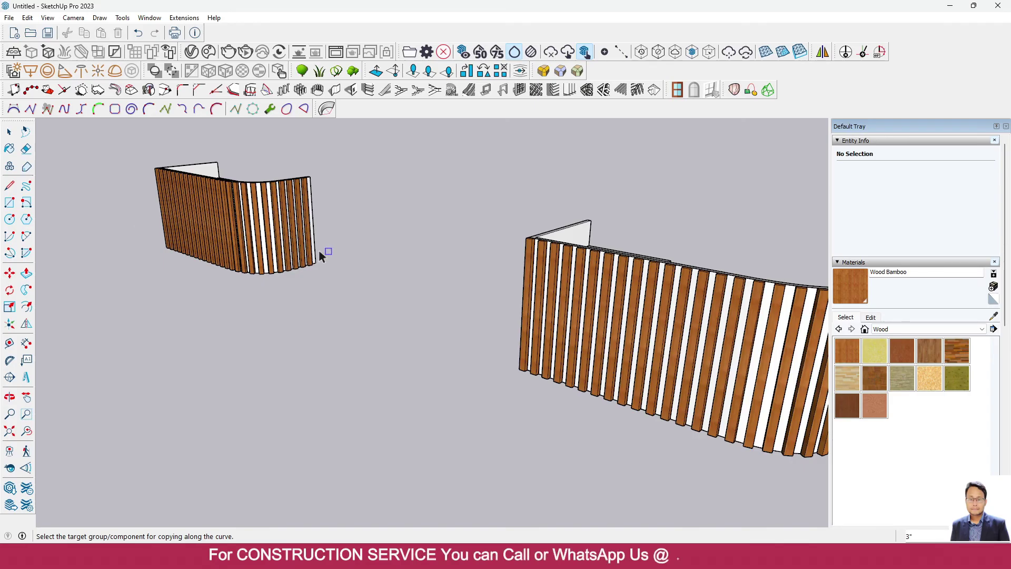
pyautogui.scroll(-3, 203, 310)
pyautogui.moveTo(203, 309)
pyautogui.mouseDown(button='middle')
pyautogui.moveTo(443, 286)
pyautogui.moveTo(609, 286)
pyautogui.moveTo(230, 341)
pyautogui.mouseUp(button='middle')
pyautogui.scroll(2, 384, 286)
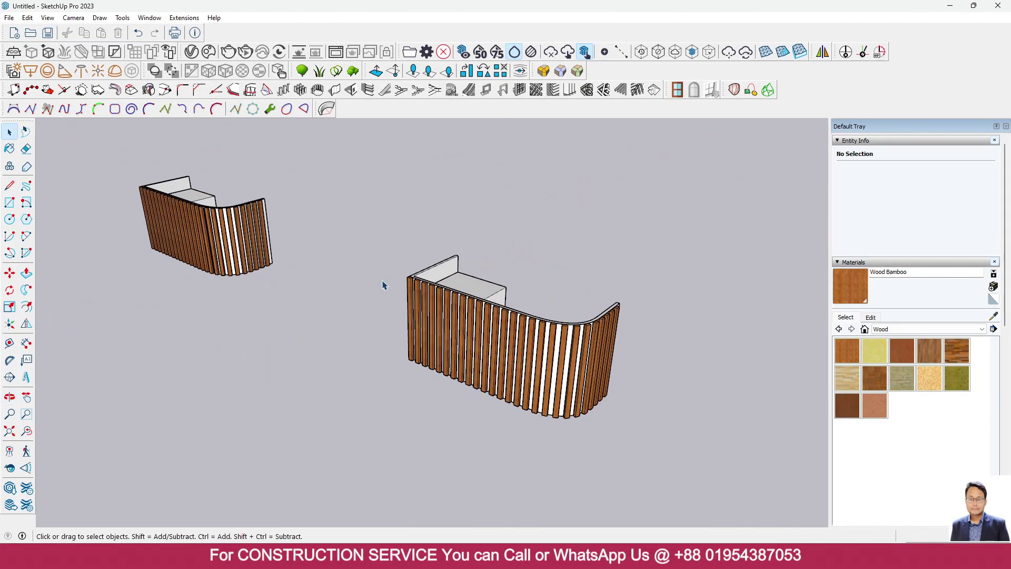
pyautogui.moveTo(416, 302)
pyautogui.mouseDown(button='middle')
pyautogui.moveTo(406, 256)
pyautogui.moveTo(418, 210)
pyautogui.moveTo(418, 257)
pyautogui.mouseUp(button='middle')
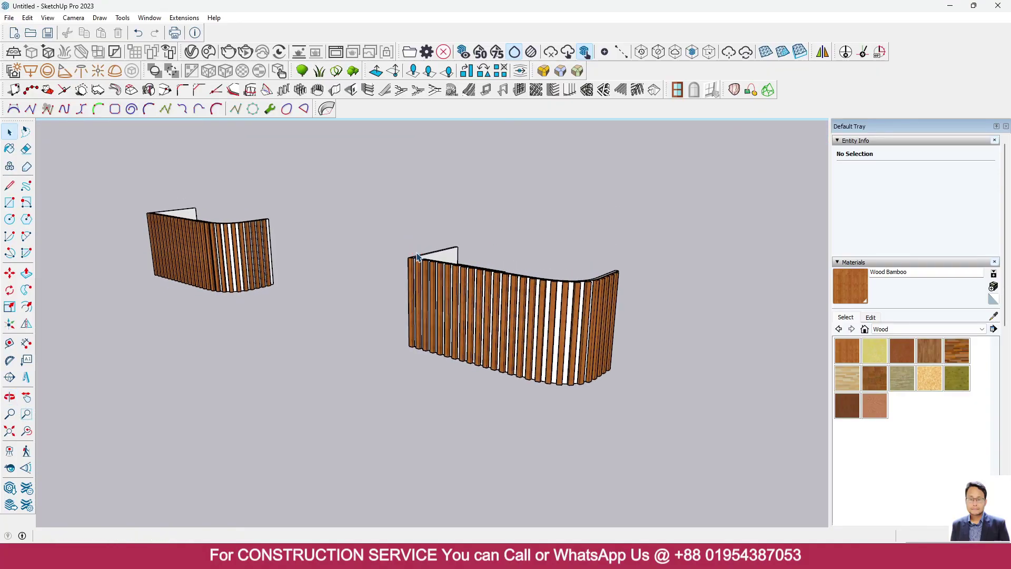
pyautogui.scroll(1, 418, 257)
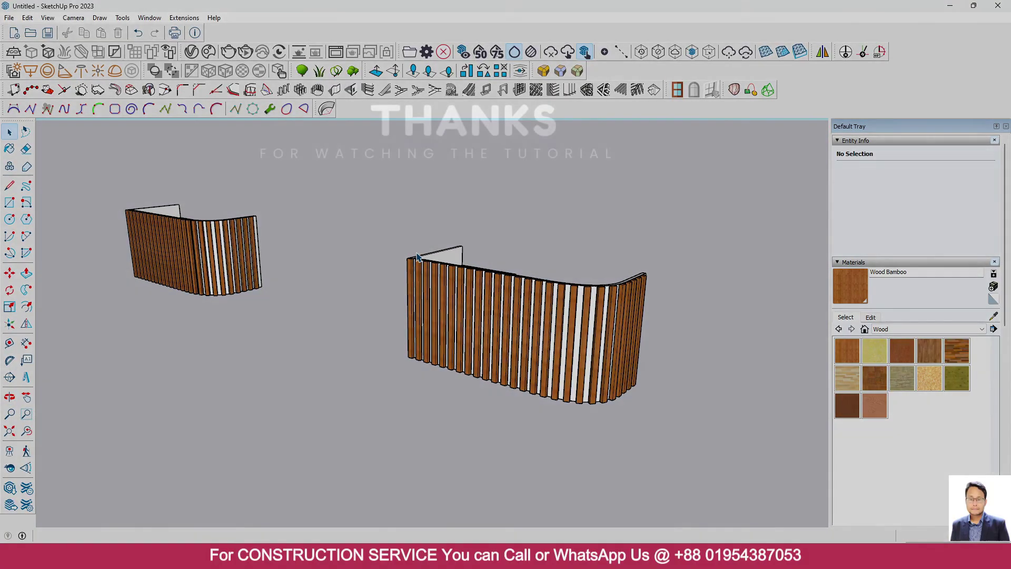